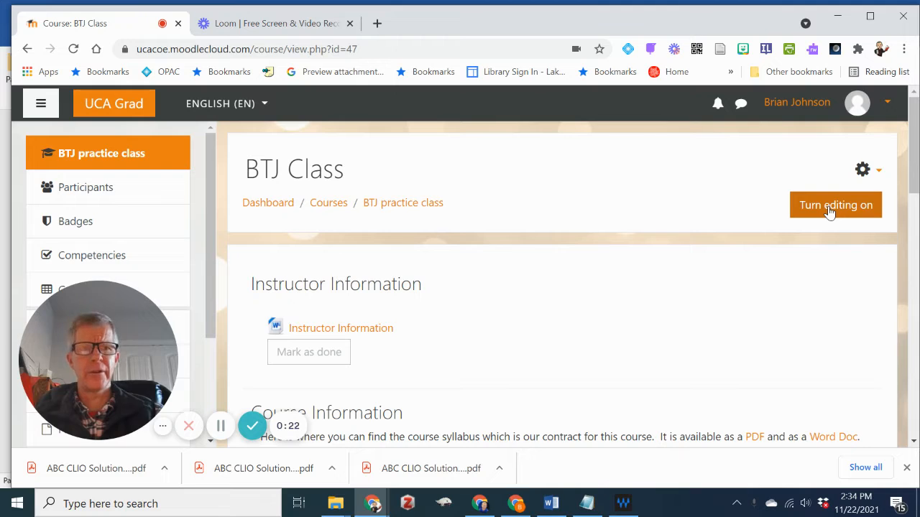
Turn on editing for the course and add a Quiz activity to Module 1
{"action": "left_click", "coordinate": [830, 209]}
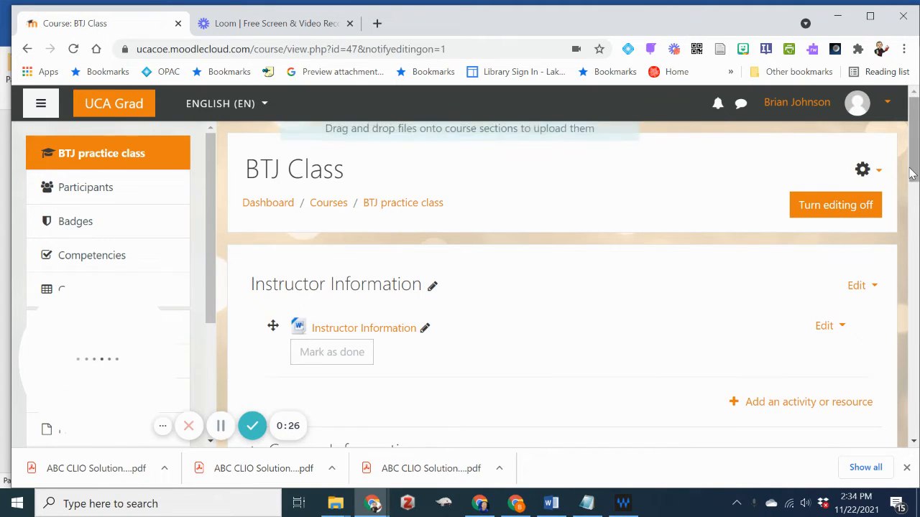
{"action": "scroll", "coordinate": [914, 225], "scroll_direction": "down", "scroll_amount": 2}
{"action": "left_click_drag", "start_coordinate": [914, 224], "coordinate": [916, 285]}
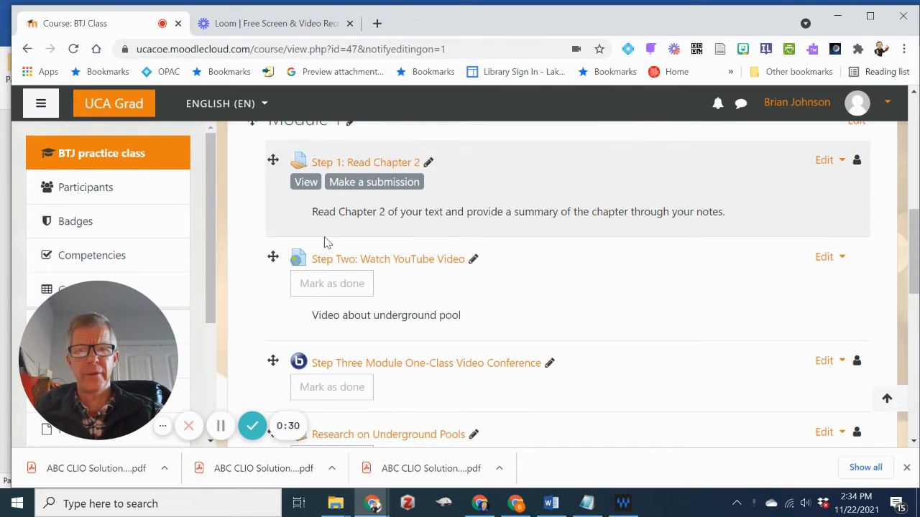
{"action": "left_click_drag", "start_coordinate": [914, 259], "coordinate": [915, 339]}
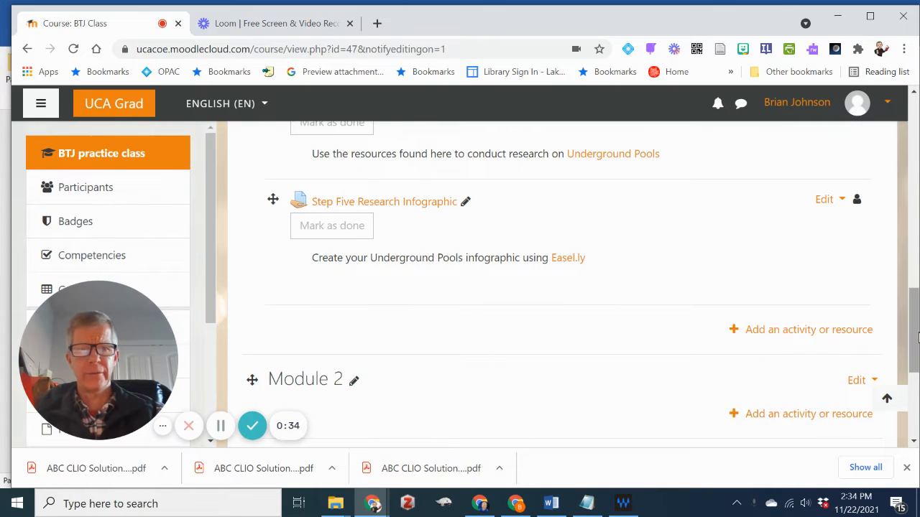
{"action": "left_click", "coordinate": [770, 332]}
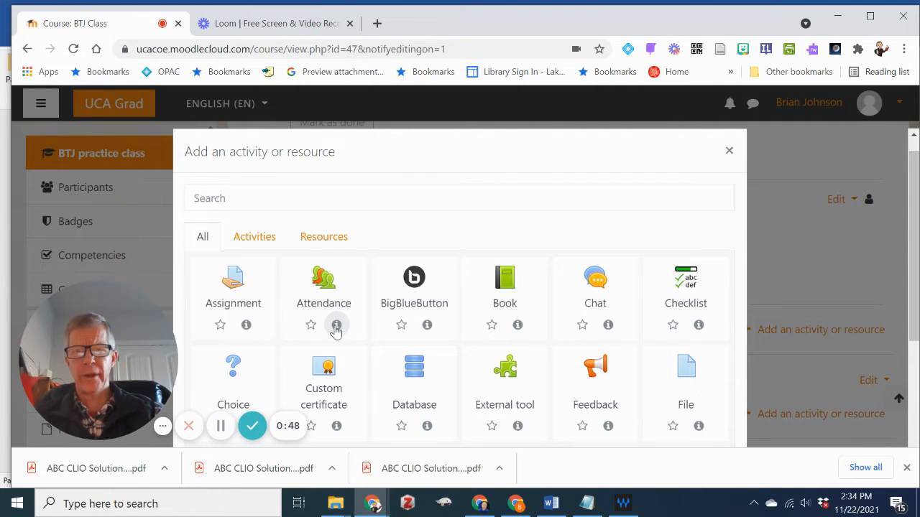
{"action": "left_click", "coordinate": [222, 197]}
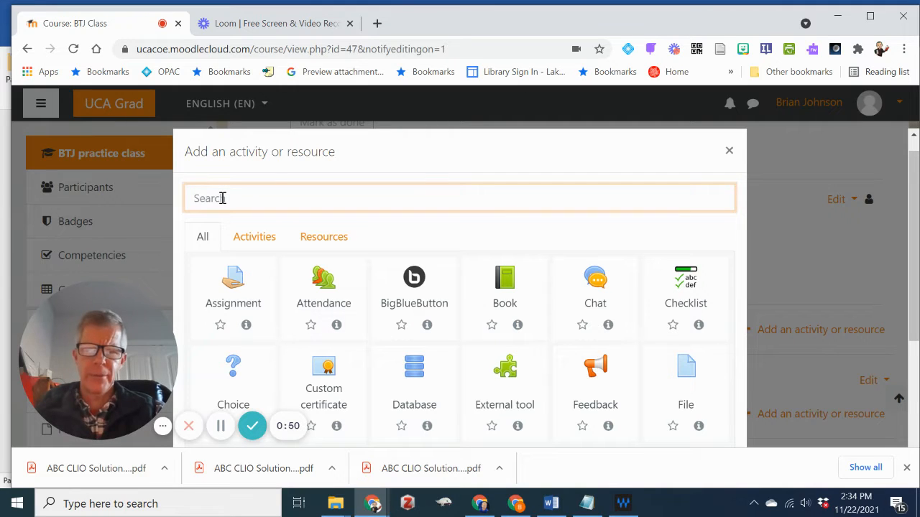
{"action": "type", "text": "Quiz"}
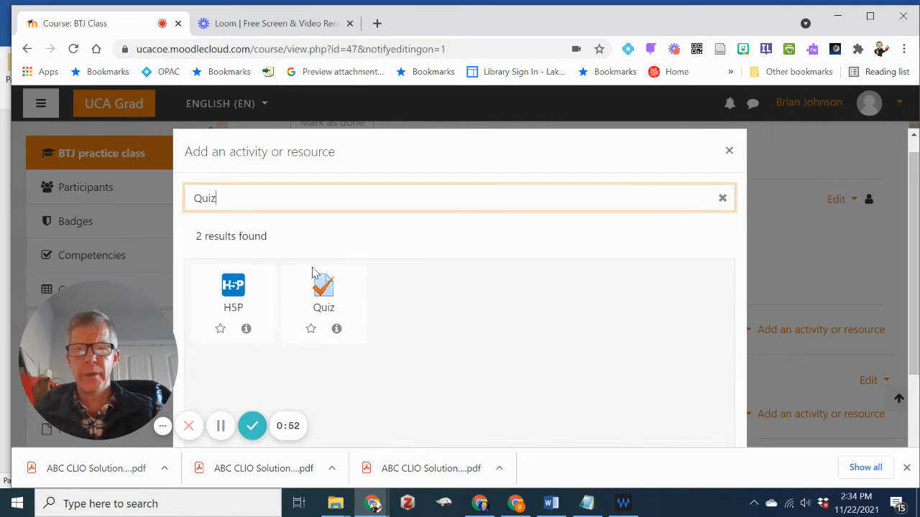
{"action": "left_click", "coordinate": [322, 288]}
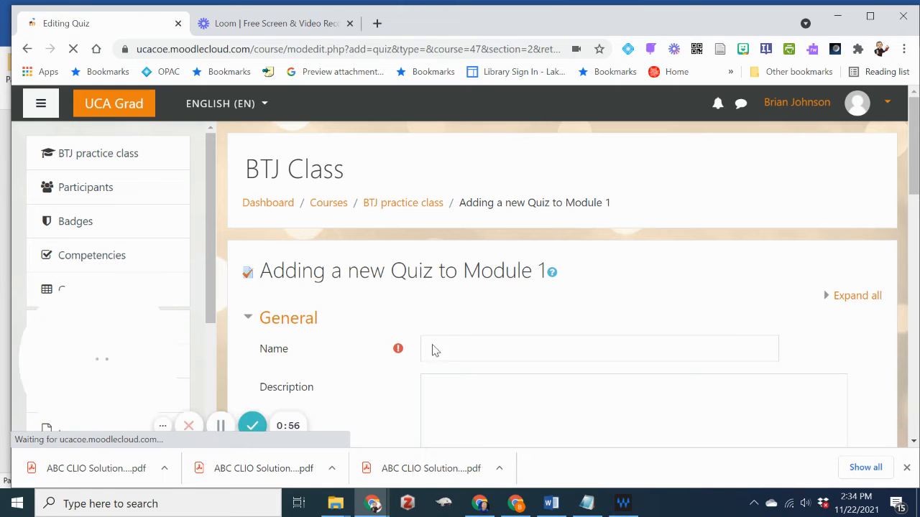
Name the new quiz "Step 6 Summative Quiz"
{"action": "left_click", "coordinate": [433, 350]}
{"action": "type", "text": "Step "}
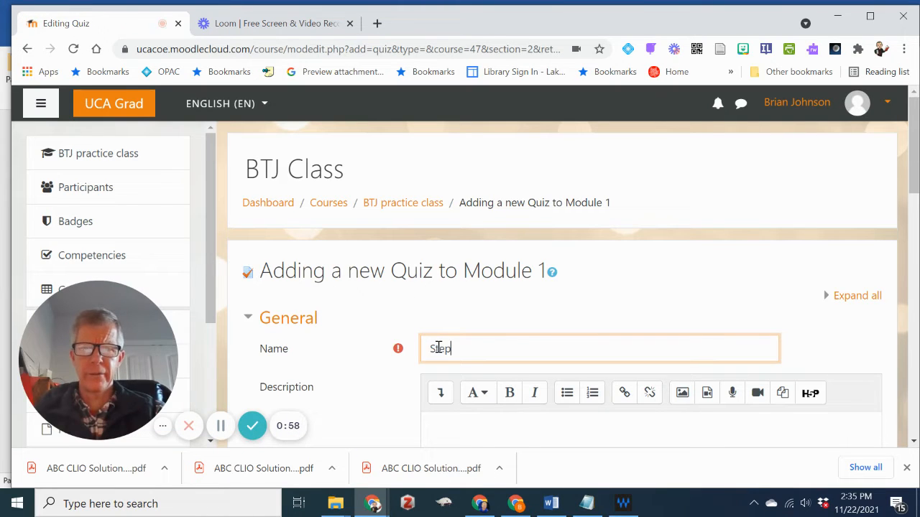
{"action": "type", "text": "6 Summative Quiz"}
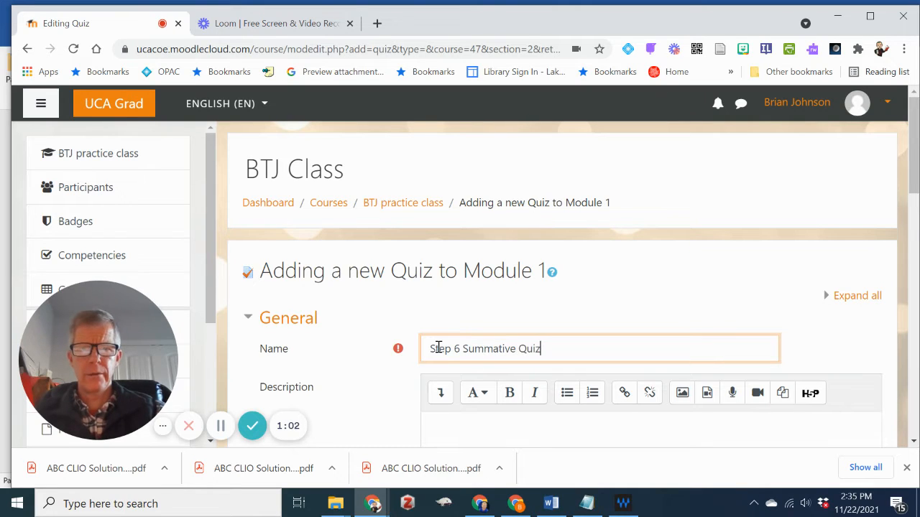
Write the description "Complete this quiz to show your knowledge of the research process in this module." and display it on the course page
{"action": "left_click", "coordinate": [437, 426]}
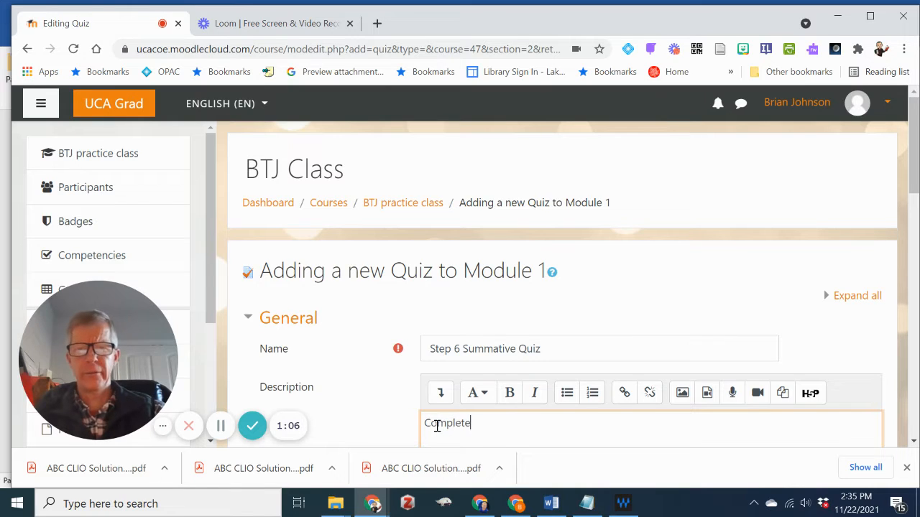
{"action": "type", "text": "Complete thi"}
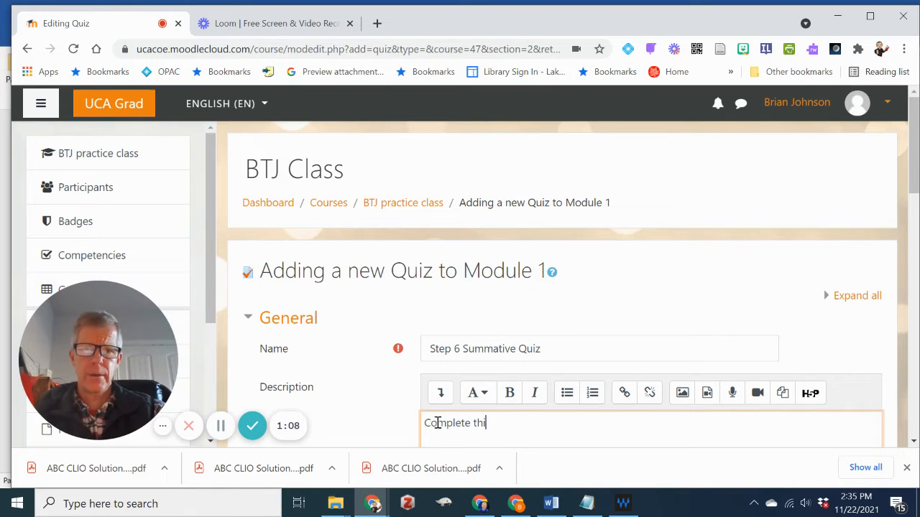
{"action": "type", "text": "s quiz "}
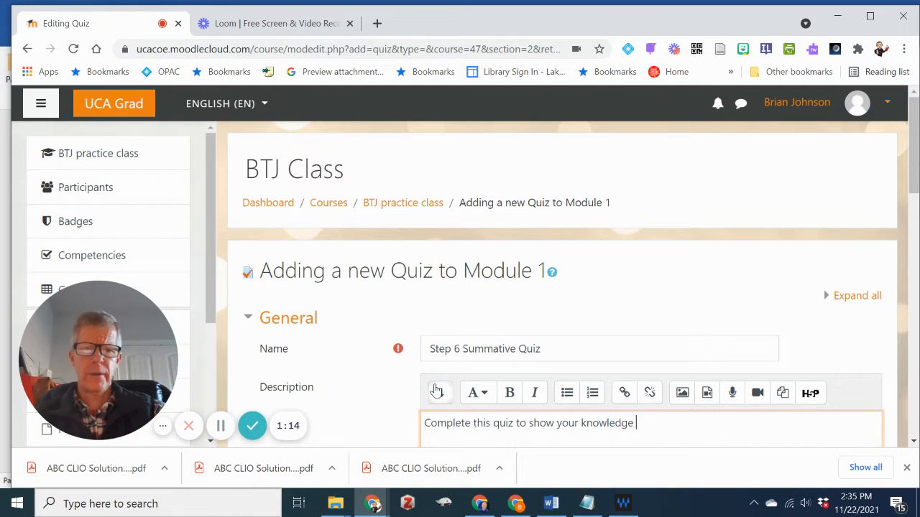
{"action": "type", "text": "to show your knowledge of the researc"}
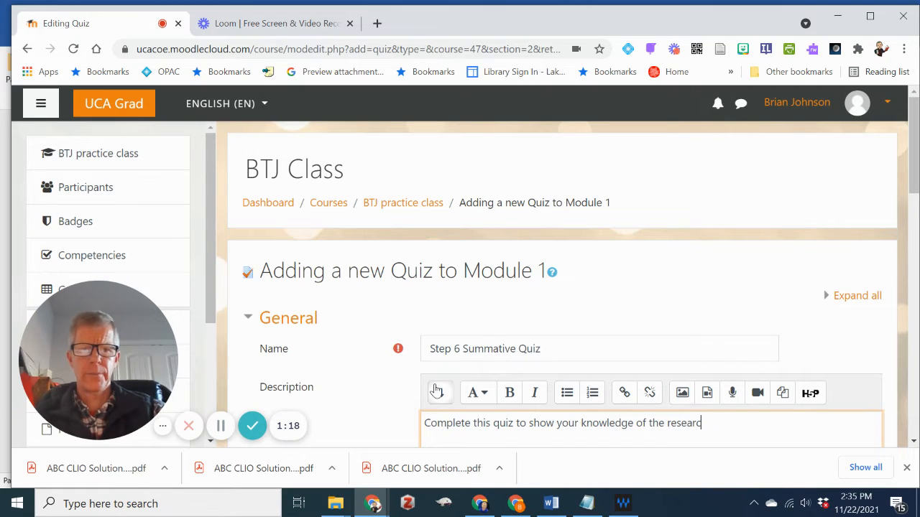
{"action": "type", "text": "h proces"}
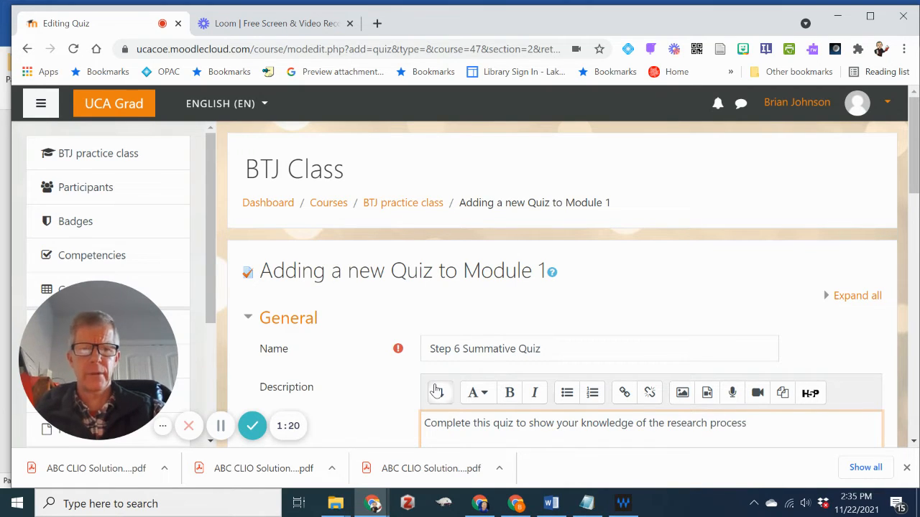
{"action": "type", "text": "s module."}
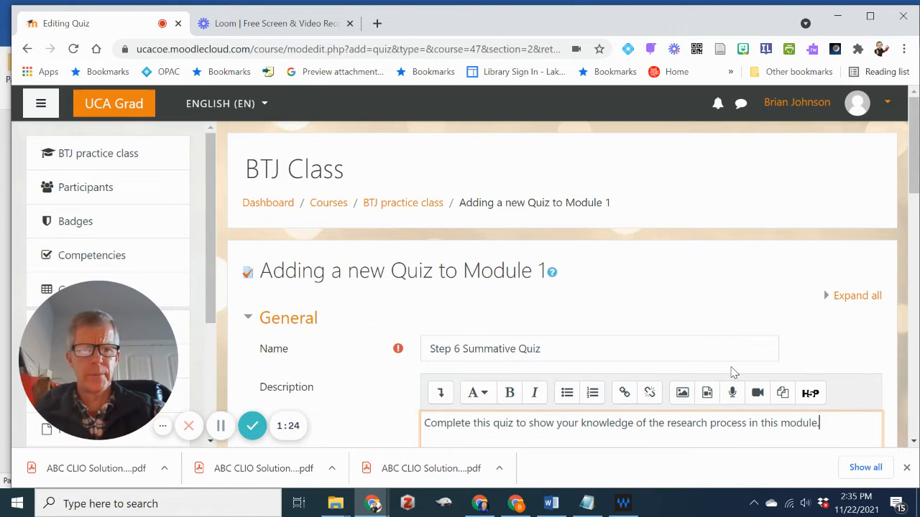
{"action": "scroll", "coordinate": [917, 188], "scroll_direction": "down", "scroll_amount": 2}
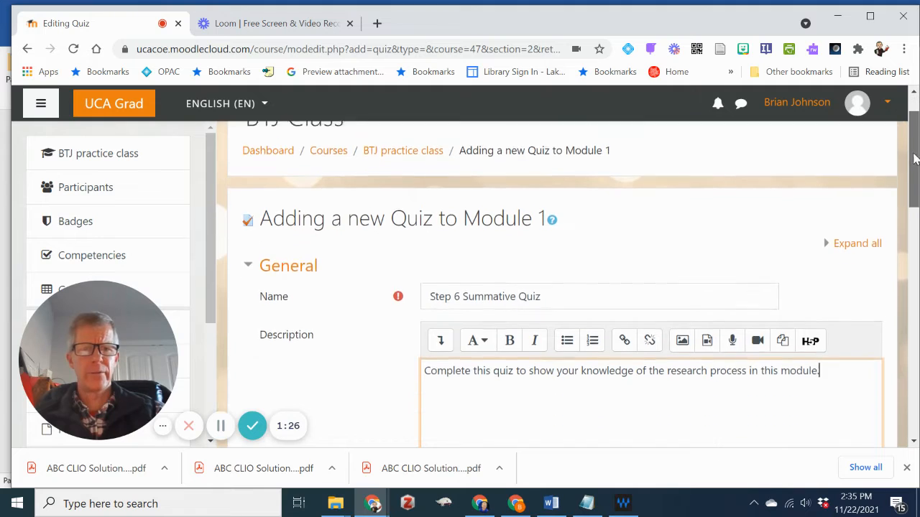
{"action": "scroll", "coordinate": [917, 188], "scroll_direction": "down", "scroll_amount": 1}
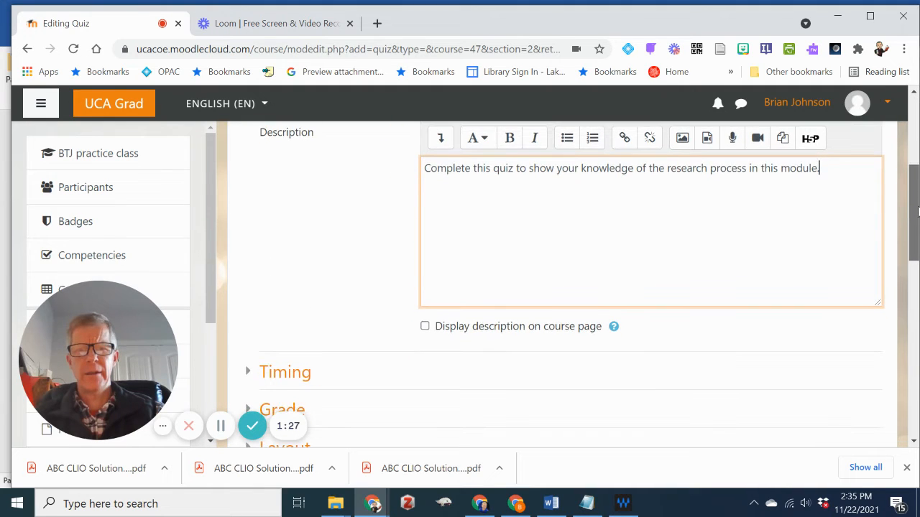
{"action": "left_click", "coordinate": [424, 326]}
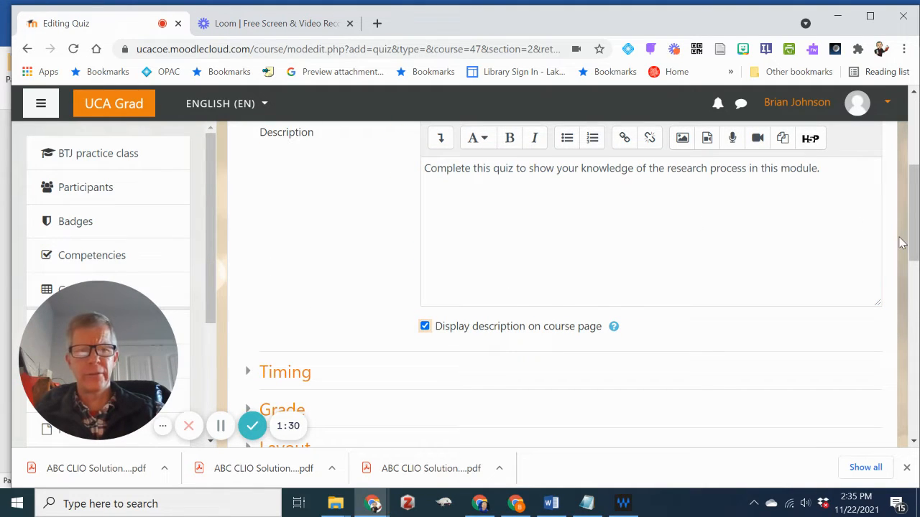
Look over the quiz's timing settings and set its grade to pass to 75
{"action": "scroll", "coordinate": [916, 237], "scroll_direction": "down", "scroll_amount": 2}
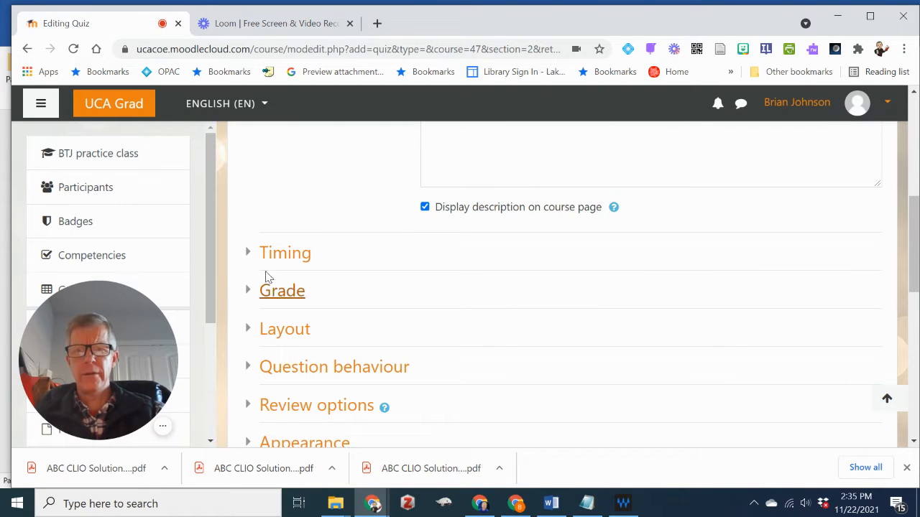
{"action": "left_click", "coordinate": [280, 258]}
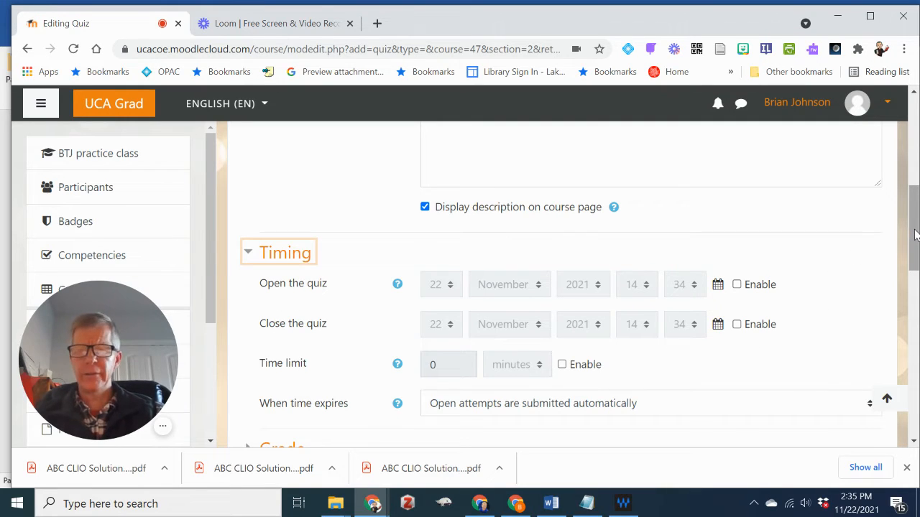
{"action": "left_click_drag", "start_coordinate": [915, 235], "coordinate": [915, 265]}
{"action": "left_click", "coordinate": [283, 325]}
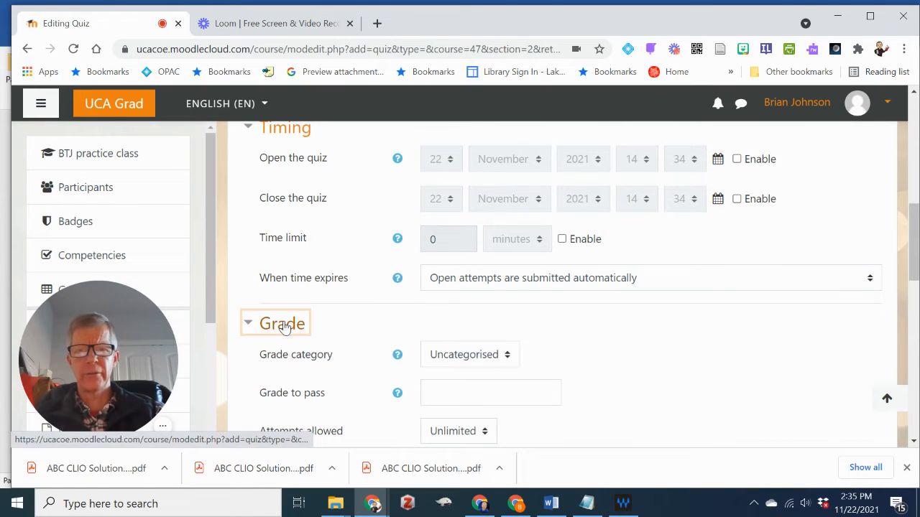
{"action": "left_click", "coordinate": [457, 388]}
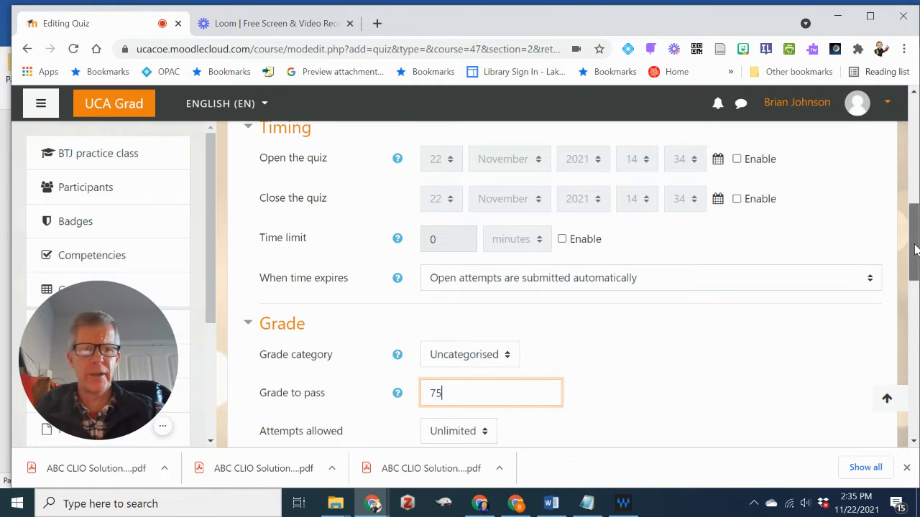
Examine the choices for the quiz's allowed attempts and for its new-page layout
{"action": "scroll", "coordinate": [767, 269], "scroll_direction": "down", "scroll_amount": 2}
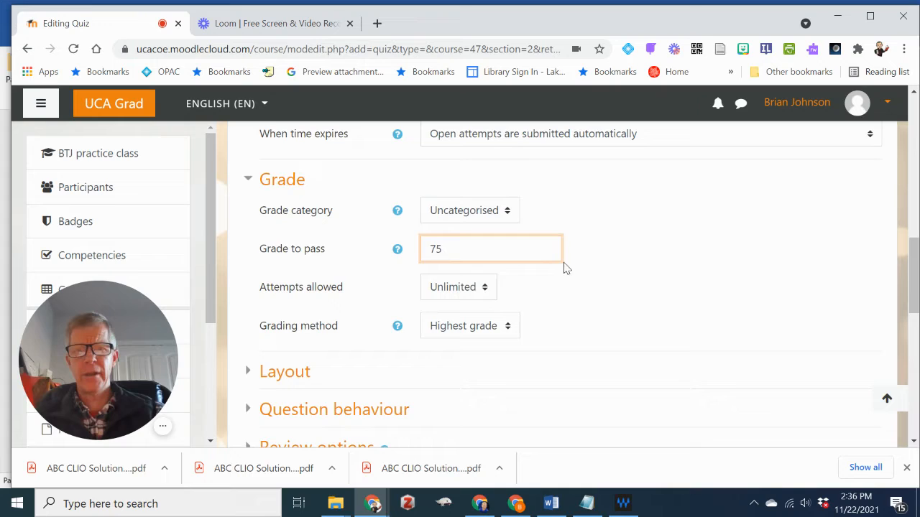
{"action": "left_click", "coordinate": [486, 288]}
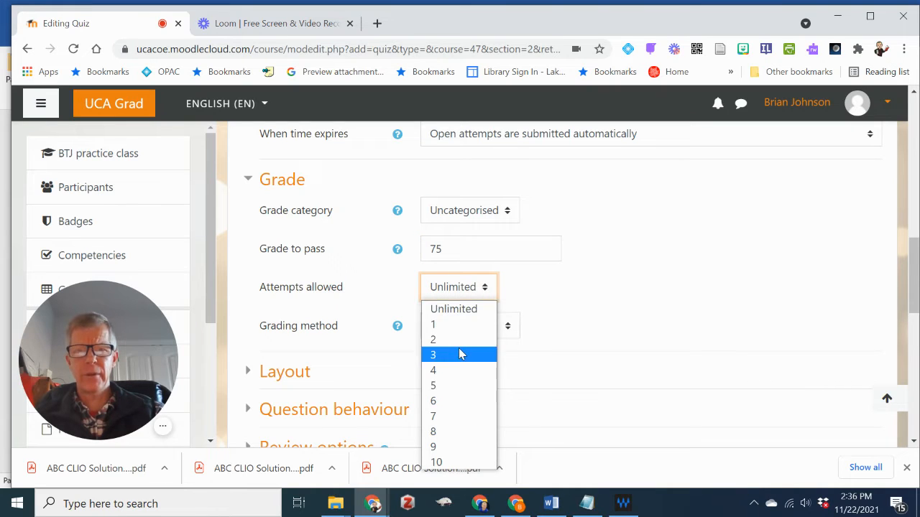
{"action": "left_click", "coordinate": [643, 302]}
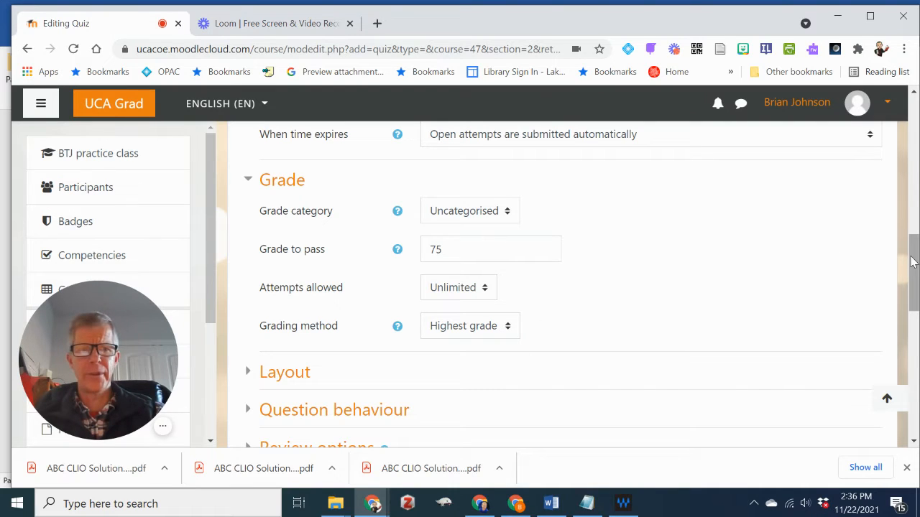
{"action": "left_click_drag", "start_coordinate": [914, 264], "coordinate": [914, 294]}
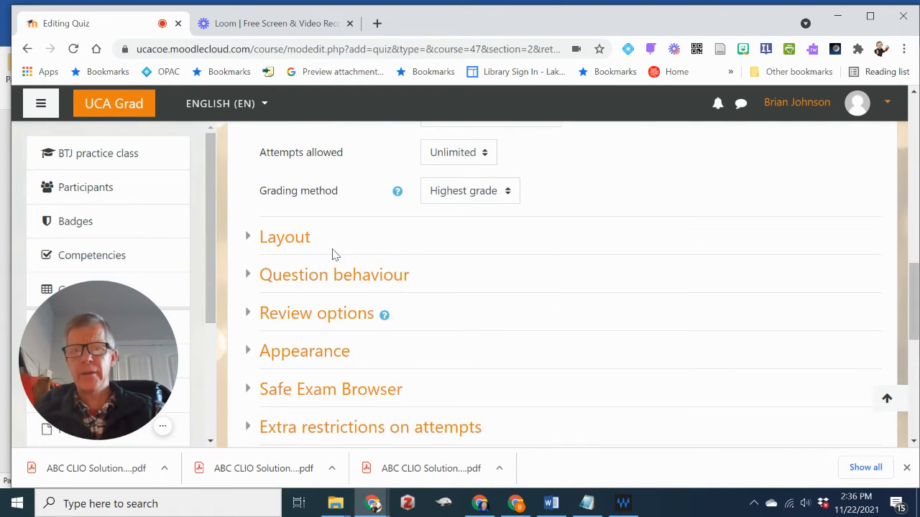
{"action": "left_click", "coordinate": [281, 239]}
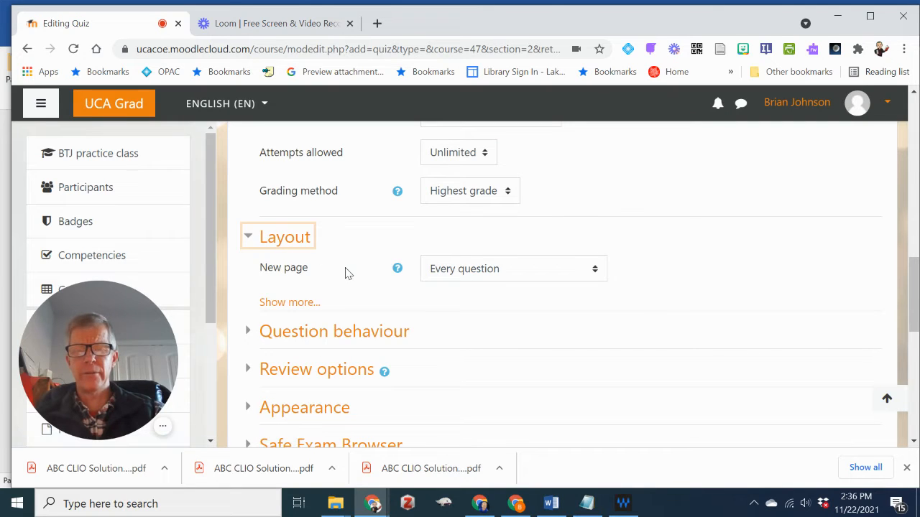
{"action": "left_click", "coordinate": [595, 276]}
{"action": "left_click", "coordinate": [668, 268]}
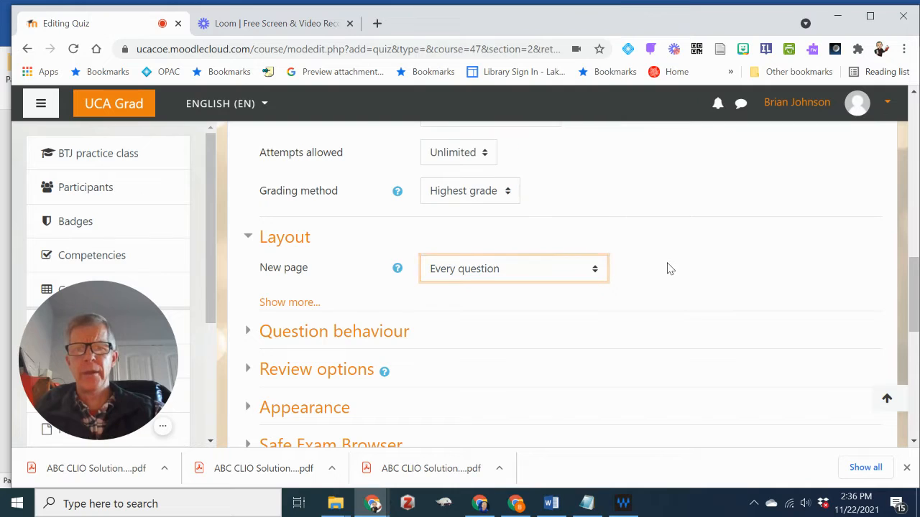
Expand and examine the quiz's question behaviour settings and its review options for each attempt stage
{"action": "left_click", "coordinate": [321, 339]}
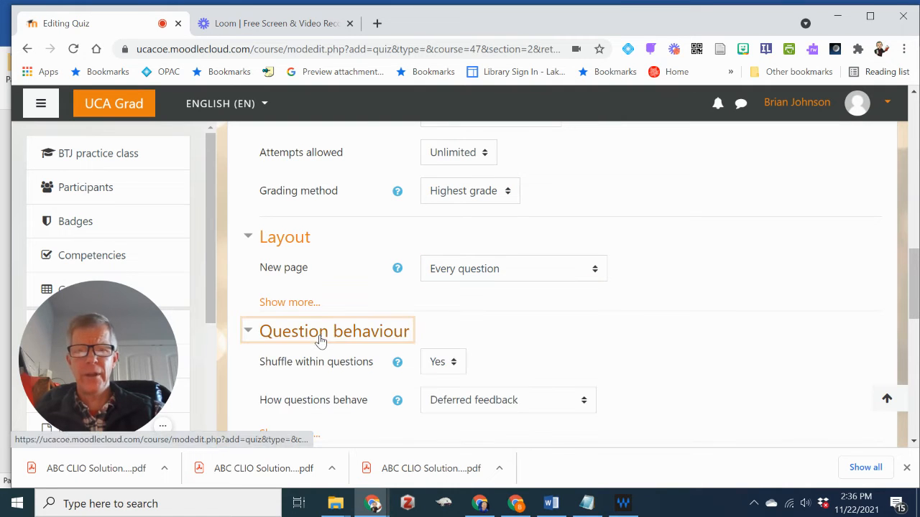
{"action": "left_click", "coordinate": [727, 330]}
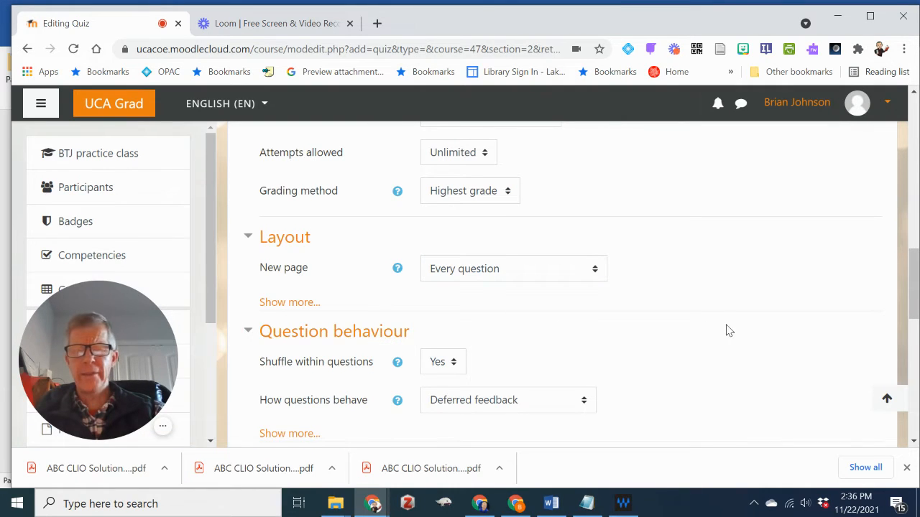
{"action": "scroll", "coordinate": [728, 330], "scroll_direction": "down", "scroll_amount": 3}
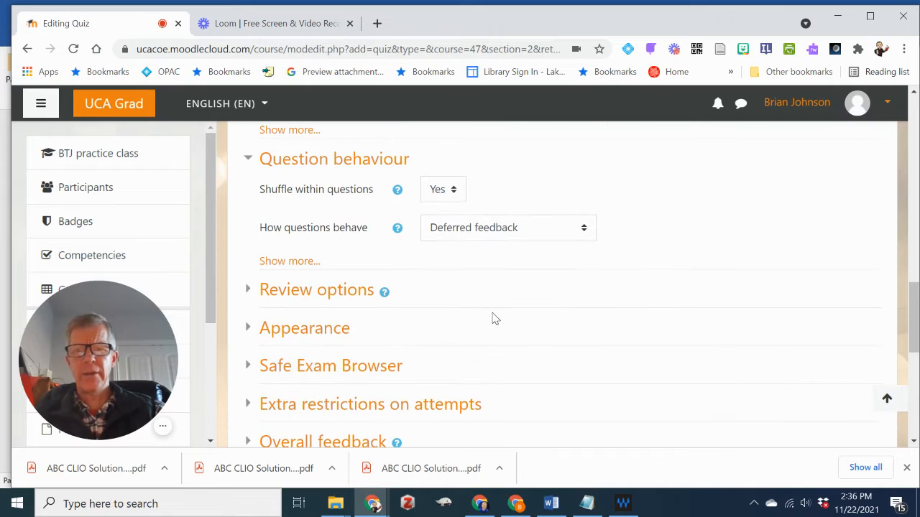
{"action": "left_click", "coordinate": [341, 293]}
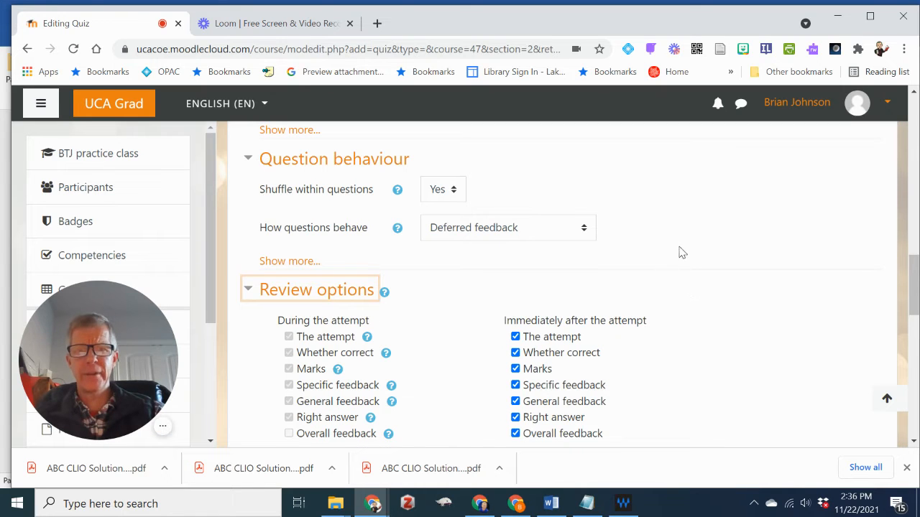
{"action": "scroll", "coordinate": [714, 246], "scroll_direction": "down", "scroll_amount": 2}
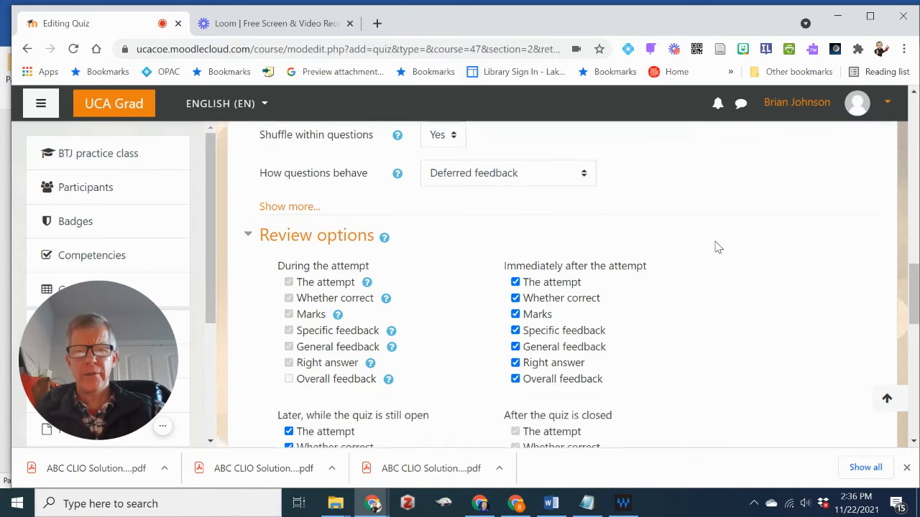
{"action": "scroll", "coordinate": [714, 247], "scroll_direction": "up", "scroll_amount": 1}
{"action": "scroll", "coordinate": [714, 247], "scroll_direction": "down", "scroll_amount": 1}
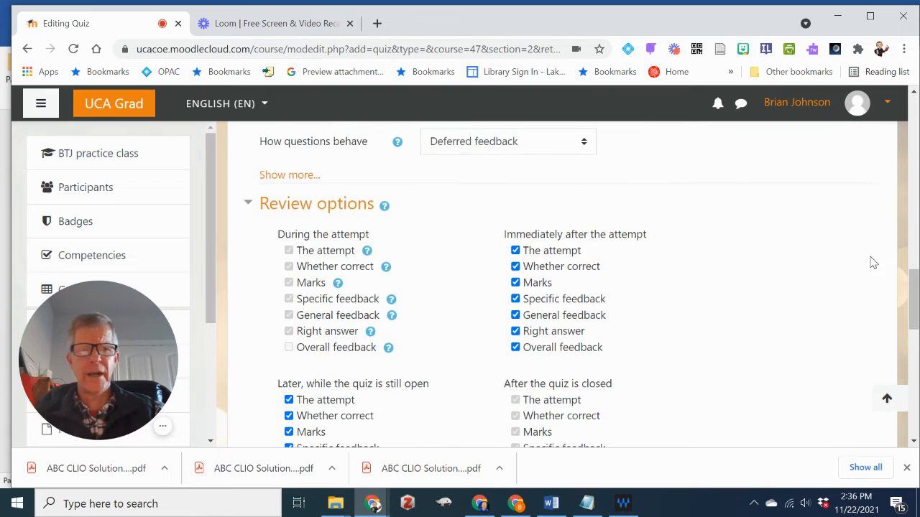
{"action": "scroll", "coordinate": [916, 294], "scroll_direction": "down", "scroll_amount": 5}
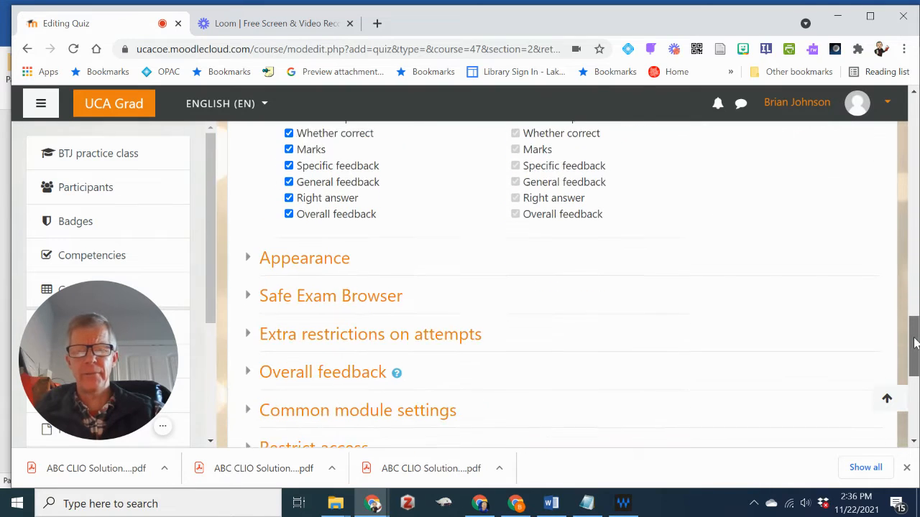
Look over the quiz's appearance settings and try to save the quiz and return to the course
{"action": "left_click", "coordinate": [330, 249]}
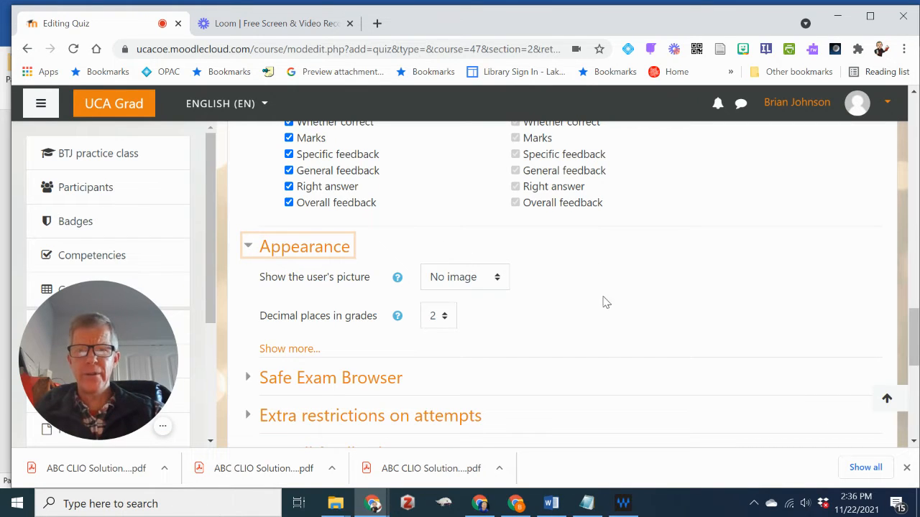
{"action": "left_click_drag", "start_coordinate": [911, 323], "coordinate": [916, 377]}
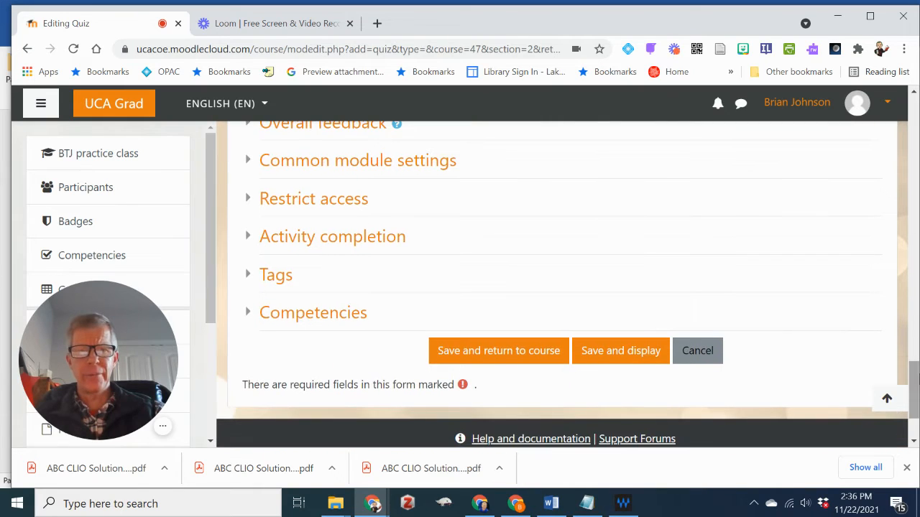
{"action": "left_click", "coordinate": [500, 358]}
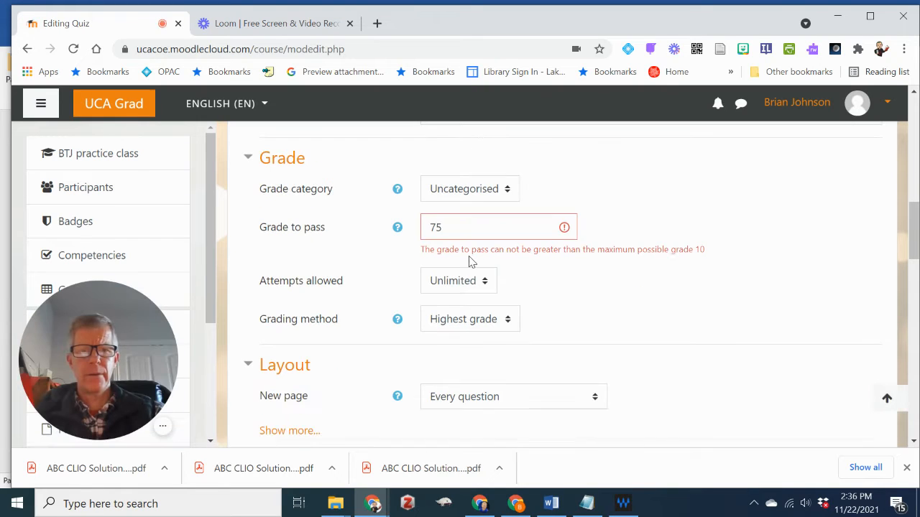
Set the quiz's grade to pass to 7.5, save the quiz and return to the course
{"action": "left_click", "coordinate": [455, 229]}
{"action": "key", "text": "BackSpace"}
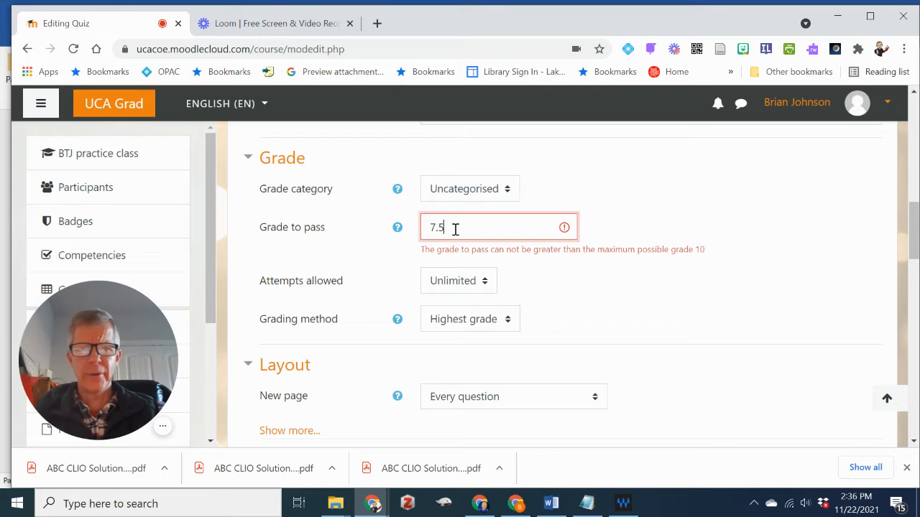
{"action": "left_click_drag", "start_coordinate": [915, 241], "coordinate": [914, 406]}
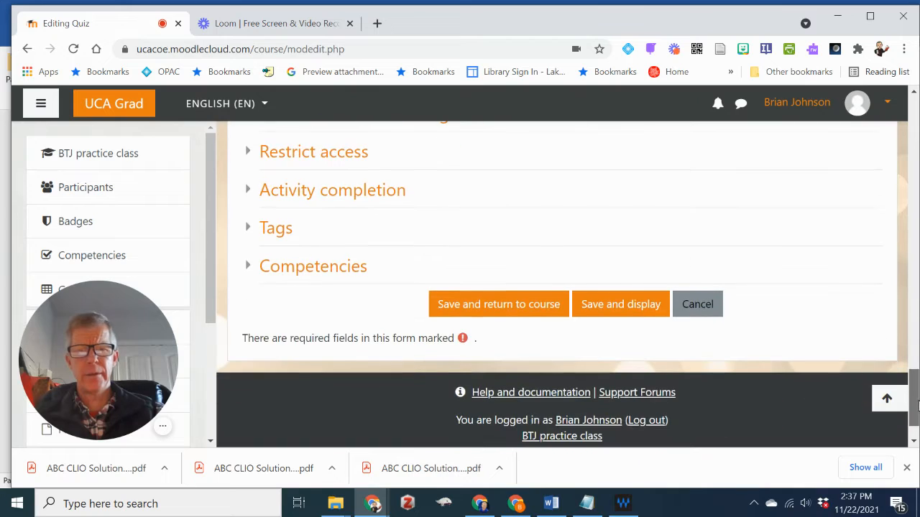
{"action": "left_click", "coordinate": [502, 304]}
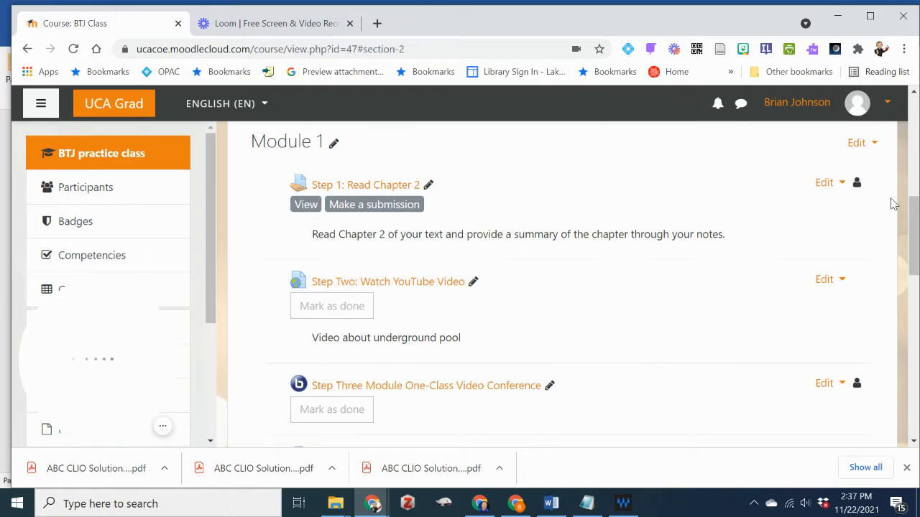
Open the Step 6 Summative Quiz from Module 1 and start editing its questions
{"action": "left_click_drag", "start_coordinate": [914, 229], "coordinate": [916, 316]}
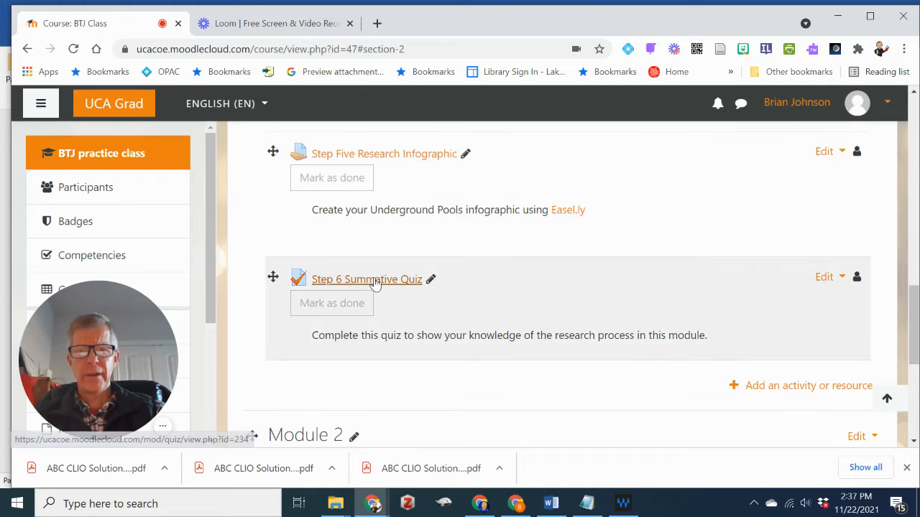
{"action": "left_click", "coordinate": [374, 283]}
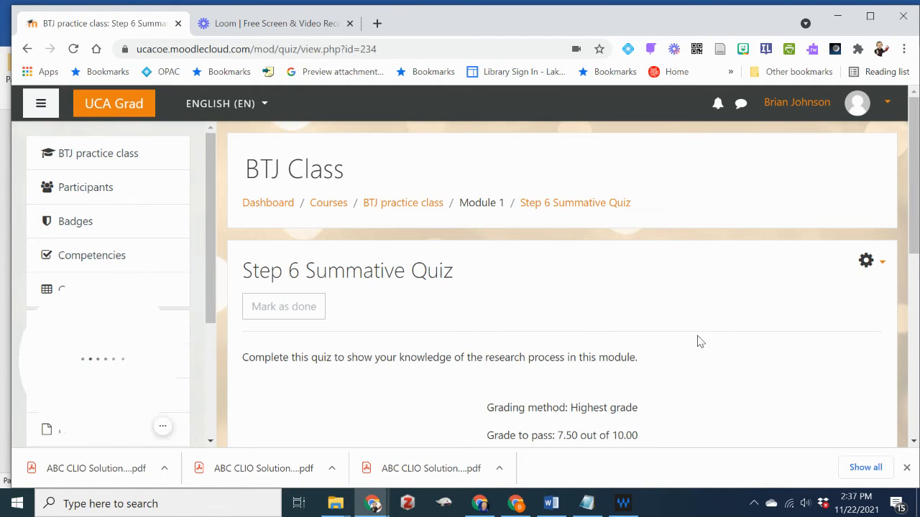
{"action": "left_click_drag", "start_coordinate": [914, 214], "coordinate": [915, 318]}
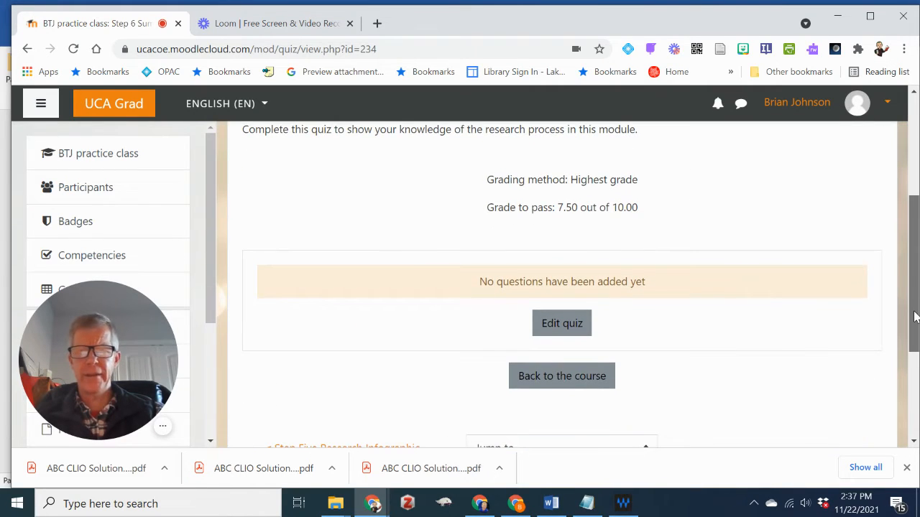
{"action": "left_click", "coordinate": [558, 326]}
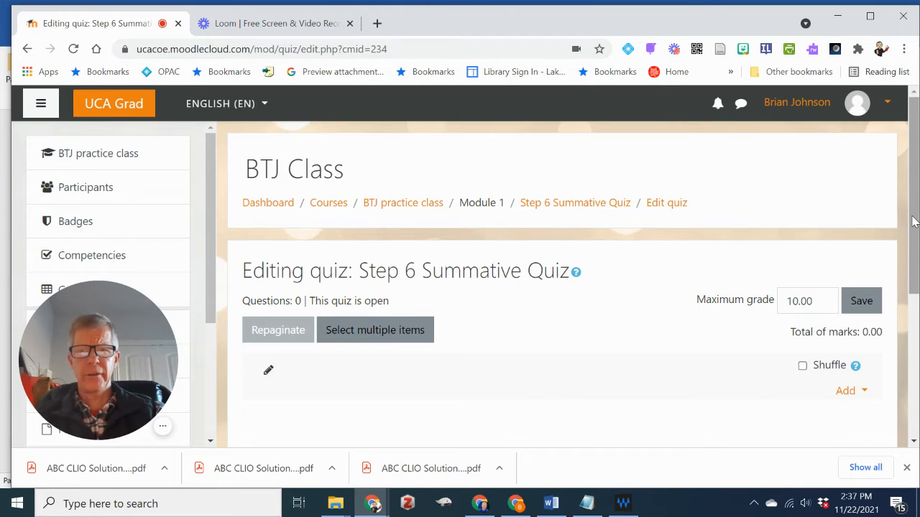
{"action": "left_click_drag", "start_coordinate": [913, 221], "coordinate": [914, 293]}
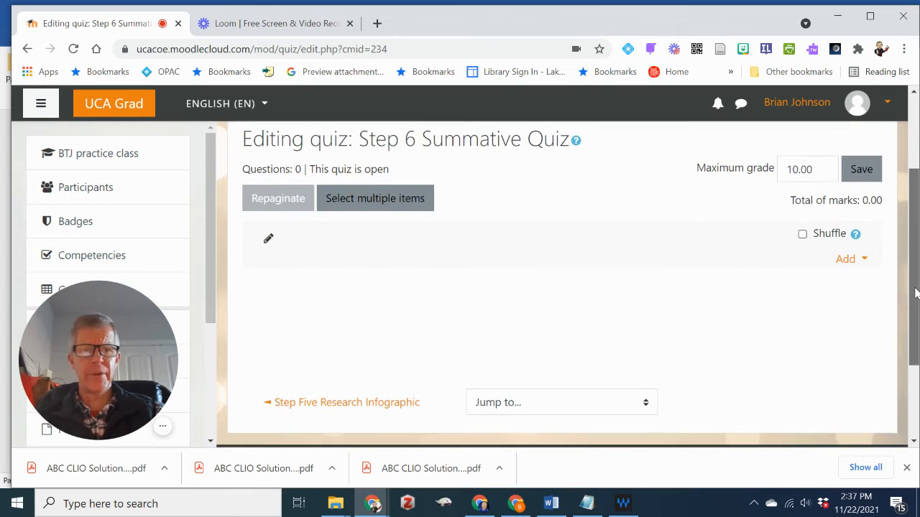
Add a new question of the Essay type to the quiz
{"action": "left_click", "coordinate": [845, 260]}
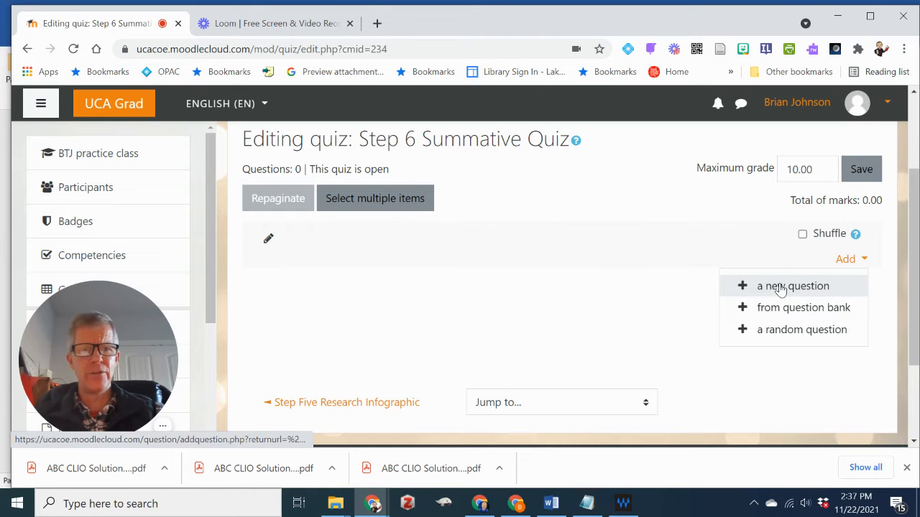
{"action": "left_click", "coordinate": [780, 286]}
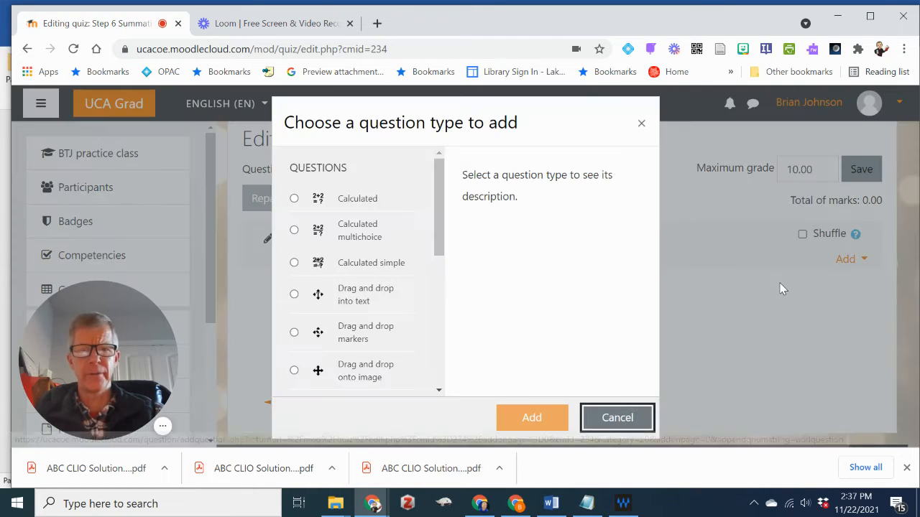
{"action": "left_click_drag", "start_coordinate": [437, 193], "coordinate": [434, 274]}
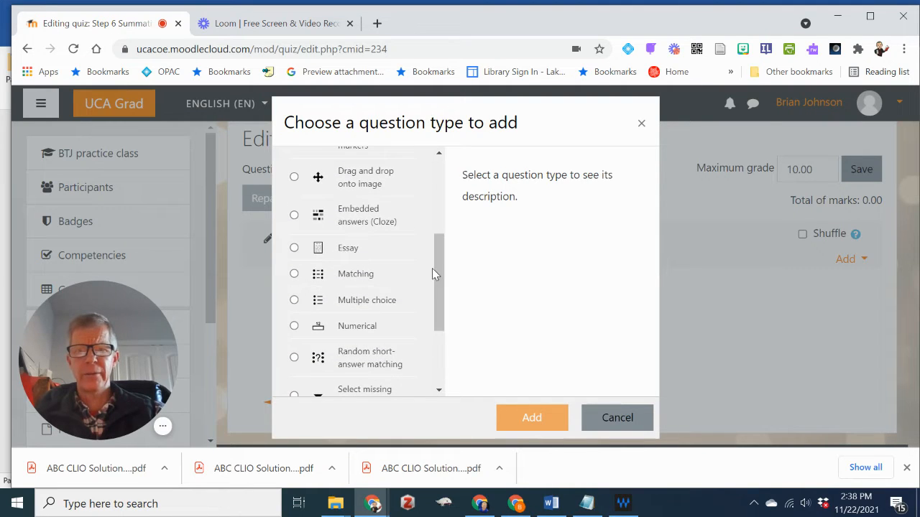
{"action": "left_click", "coordinate": [293, 248]}
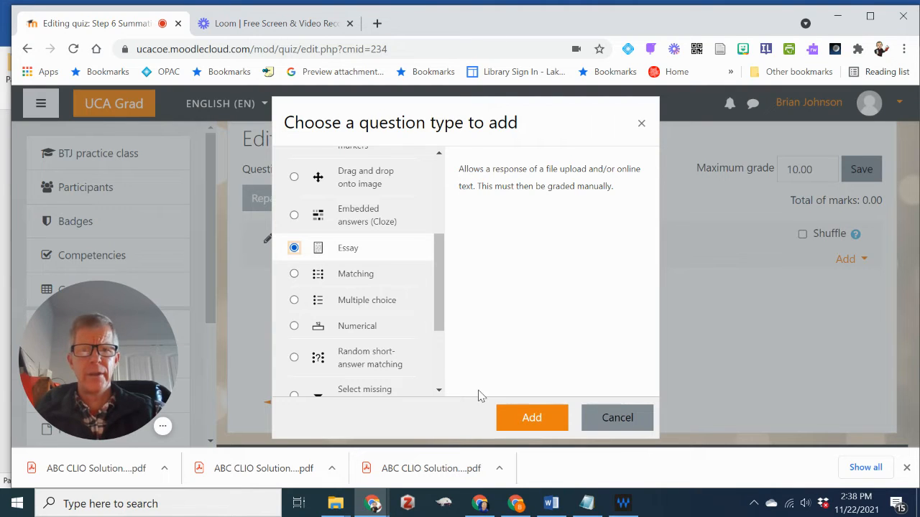
{"action": "left_click", "coordinate": [524, 421]}
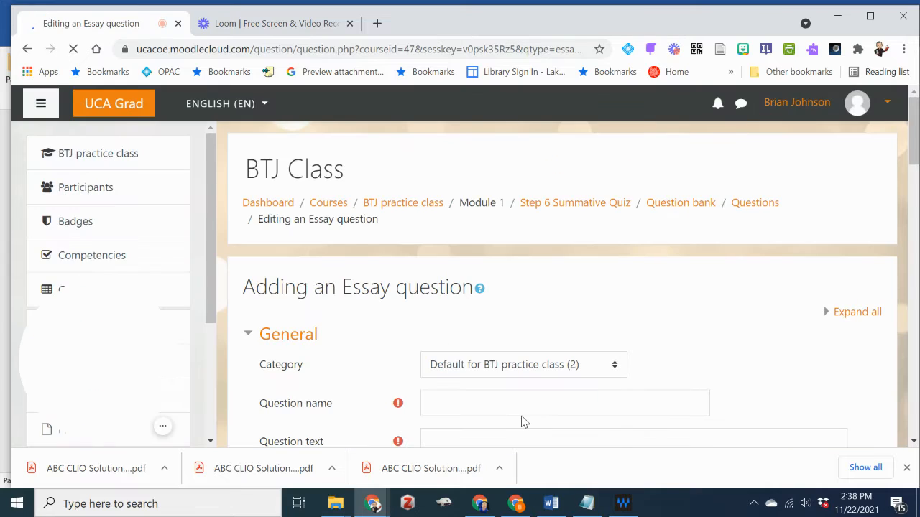
Name the essay question "Research Learning Essay"
{"action": "left_click", "coordinate": [462, 407]}
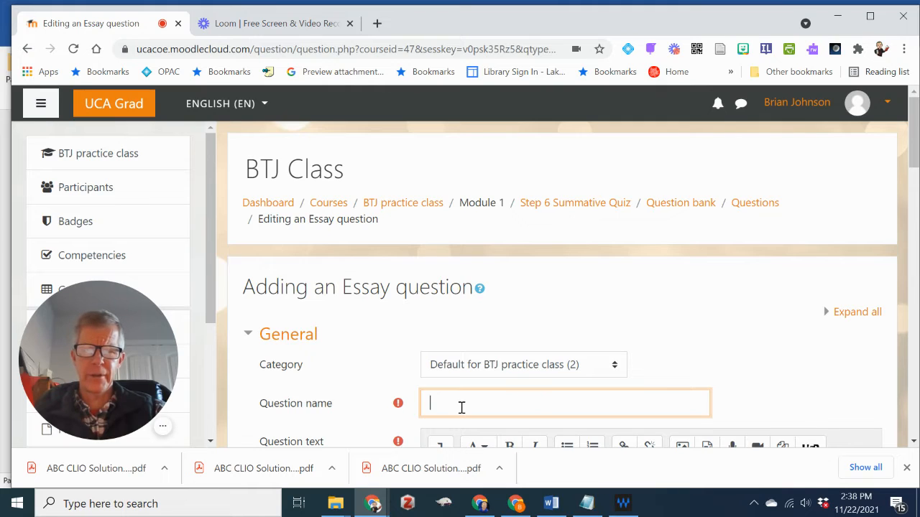
{"action": "type", "text": "Reserarch L"}
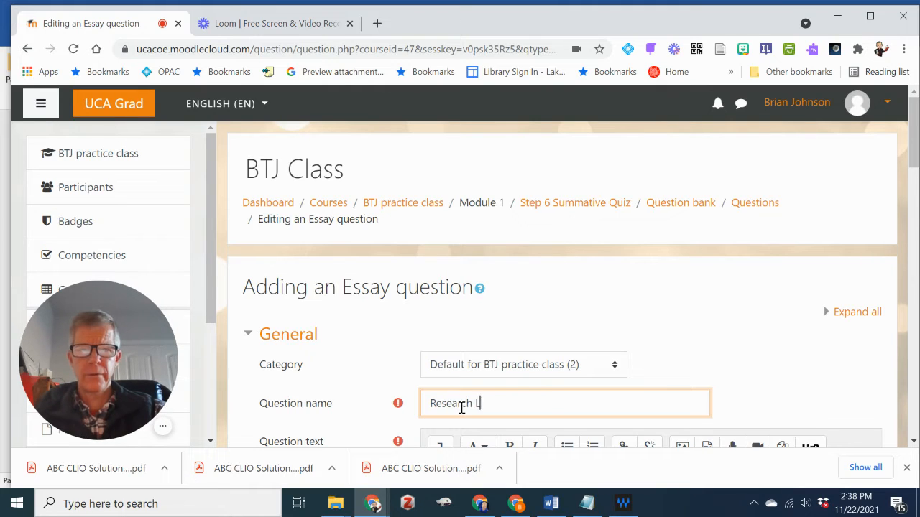
{"action": "type", "text": "earning Essay"}
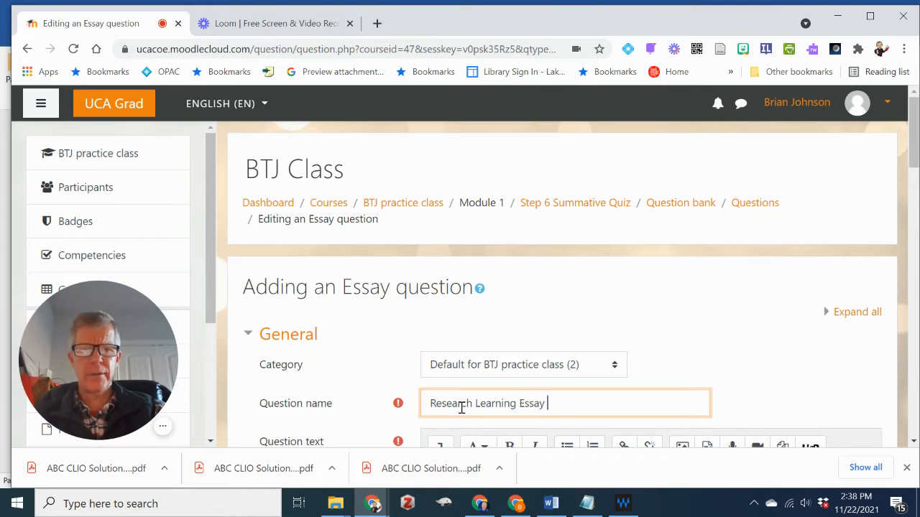
{"action": "left_click", "coordinate": [791, 364]}
Enter the question text "Write a 1 paragraph summary of your learning about the research process in this module."
{"action": "scroll", "coordinate": [790, 365], "scroll_direction": "down", "scroll_amount": 1}
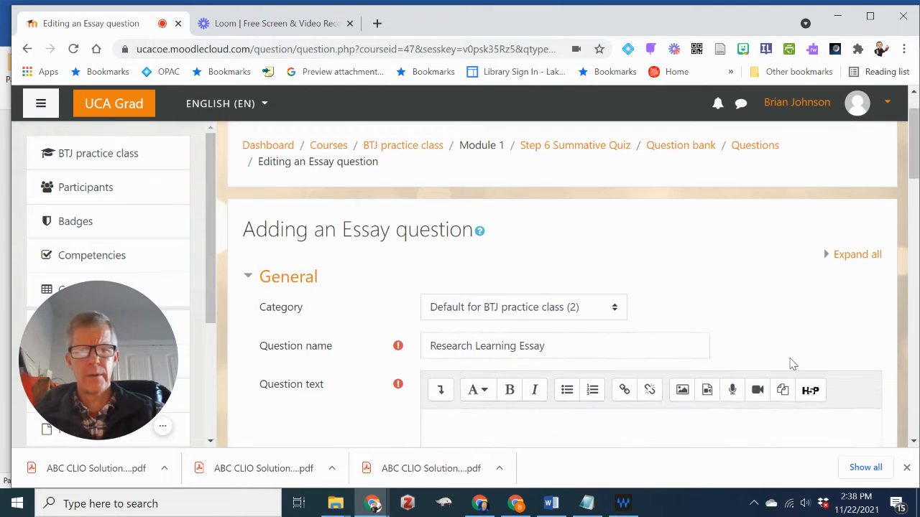
{"action": "scroll", "coordinate": [790, 364], "scroll_direction": "down", "scroll_amount": 2}
{"action": "left_click", "coordinate": [445, 343]}
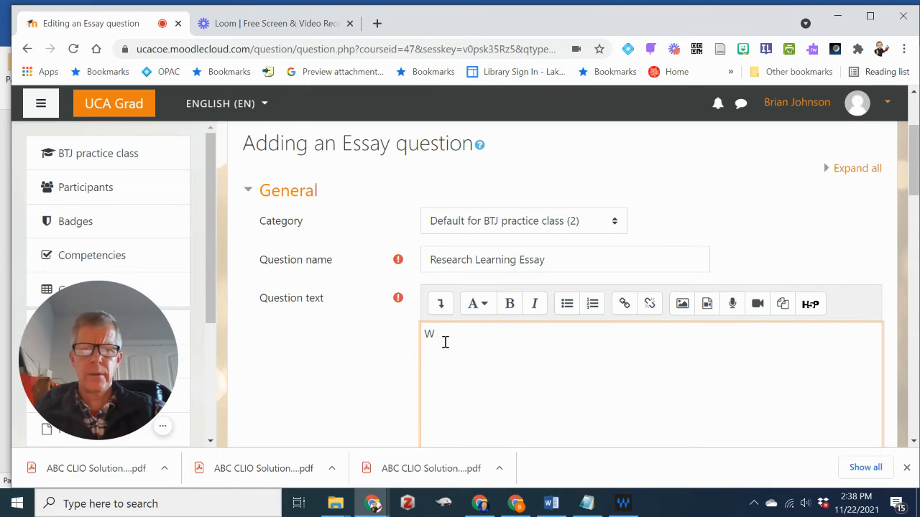
{"action": "type", "text": "Write a "}
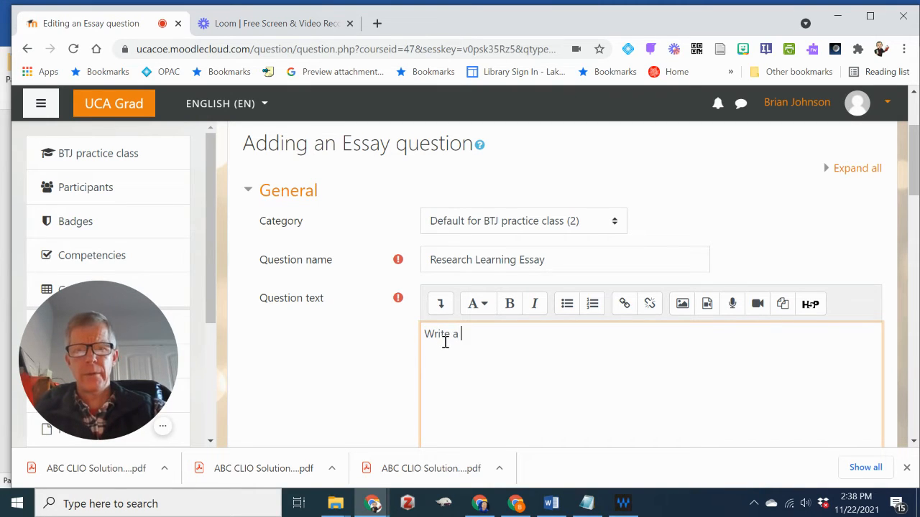
{"action": "type", "text": "1 paragraph sum"}
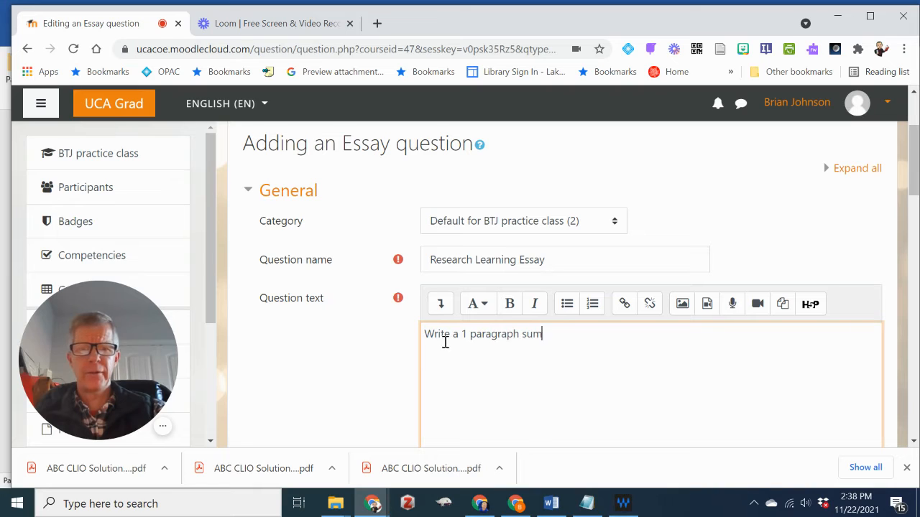
{"action": "type", "text": "mary of your le"}
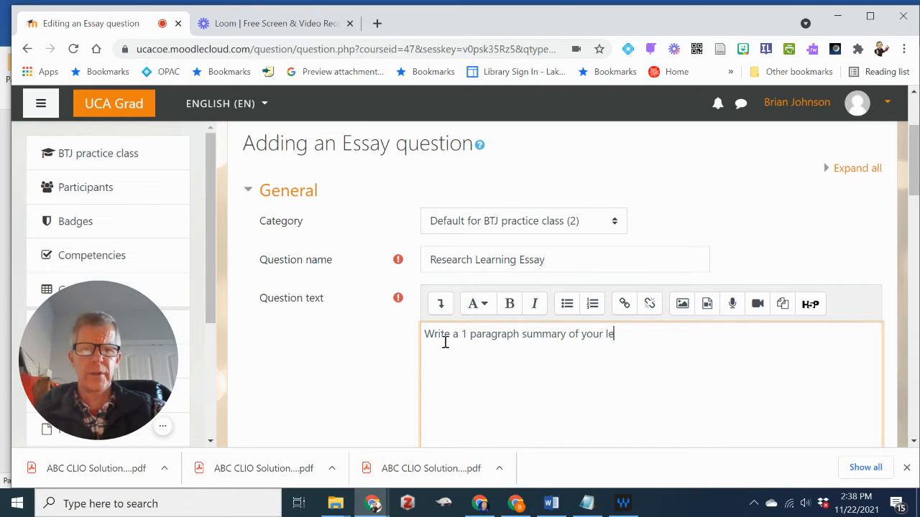
{"action": "type", "text": "arning about the r"}
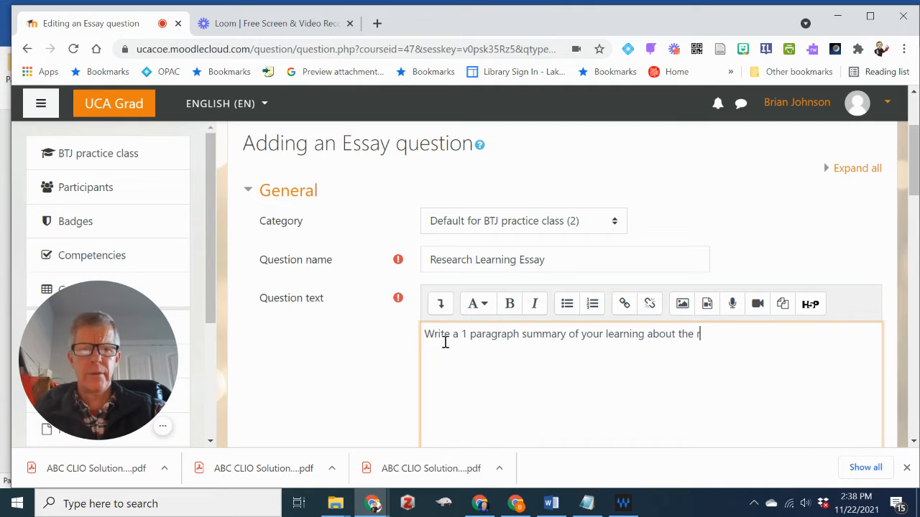
{"action": "type", "text": "esearch process in this "}
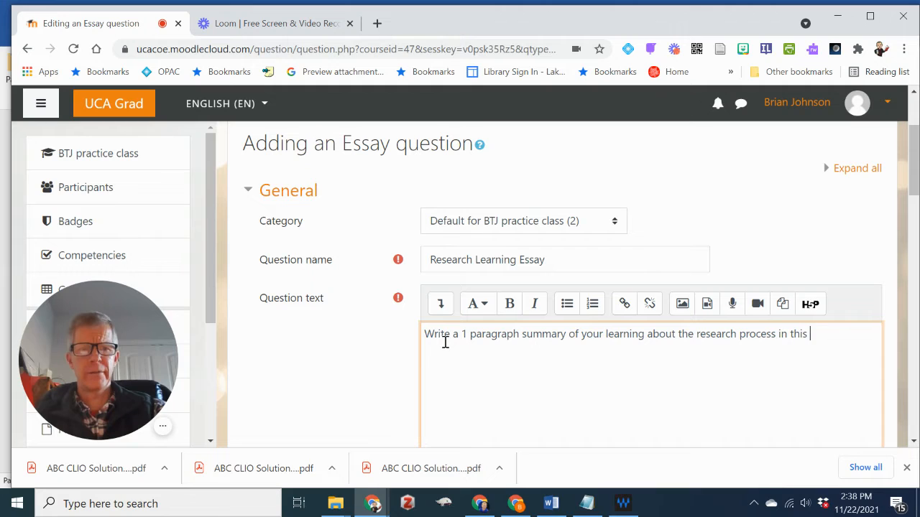
{"action": "type", "text": "module."}
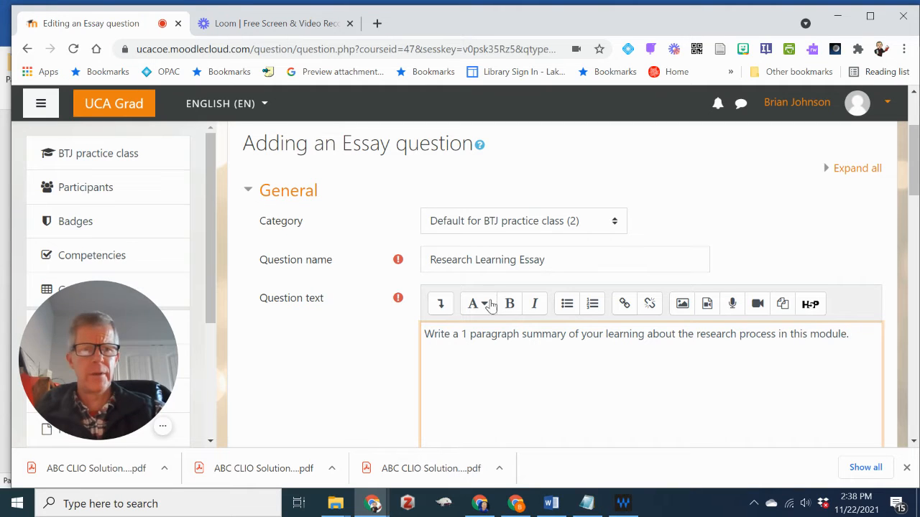
Examine the essay question's response options, including the choices for its input box size
{"action": "left_click_drag", "start_coordinate": [914, 185], "coordinate": [886, 318]}
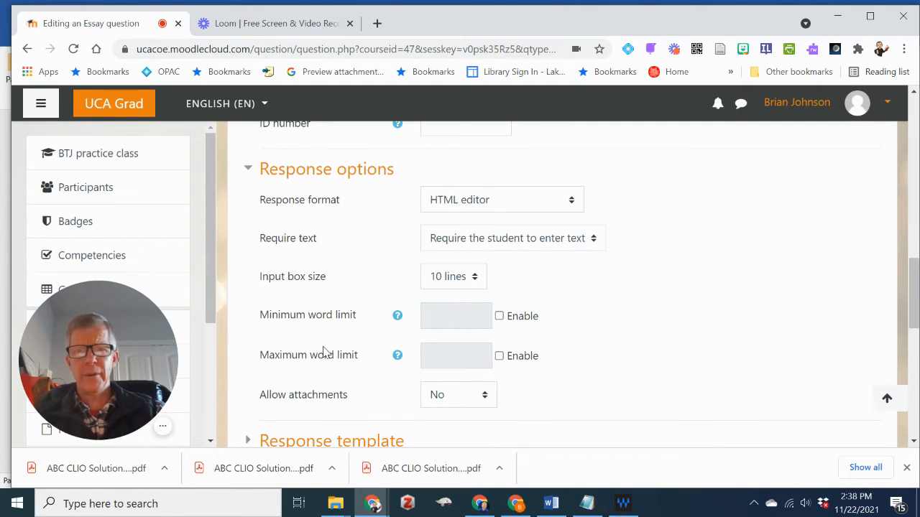
{"action": "left_click", "coordinate": [478, 282]}
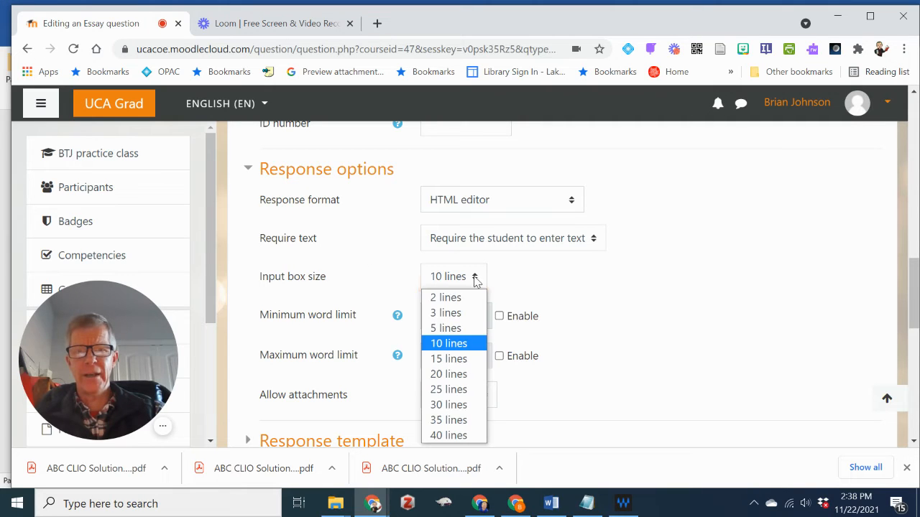
{"action": "left_click", "coordinate": [476, 278]}
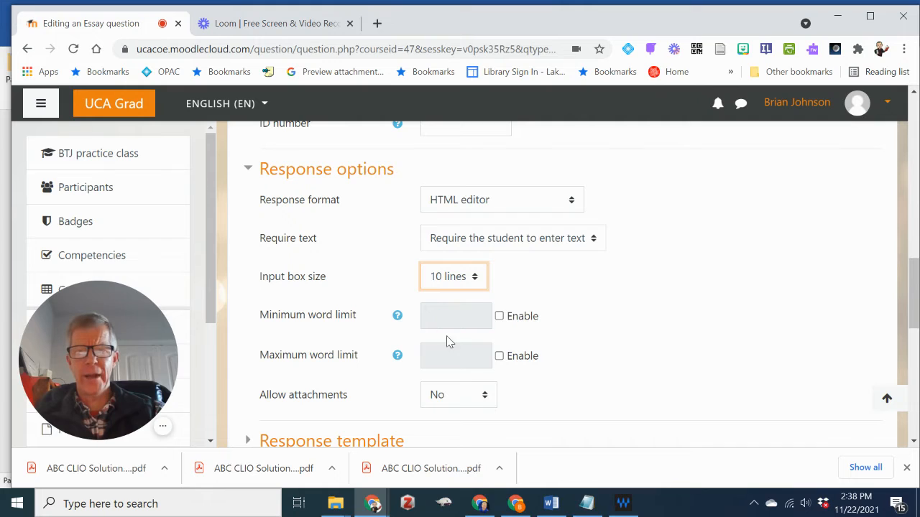
{"action": "scroll", "coordinate": [914, 276], "scroll_direction": "down", "scroll_amount": 2}
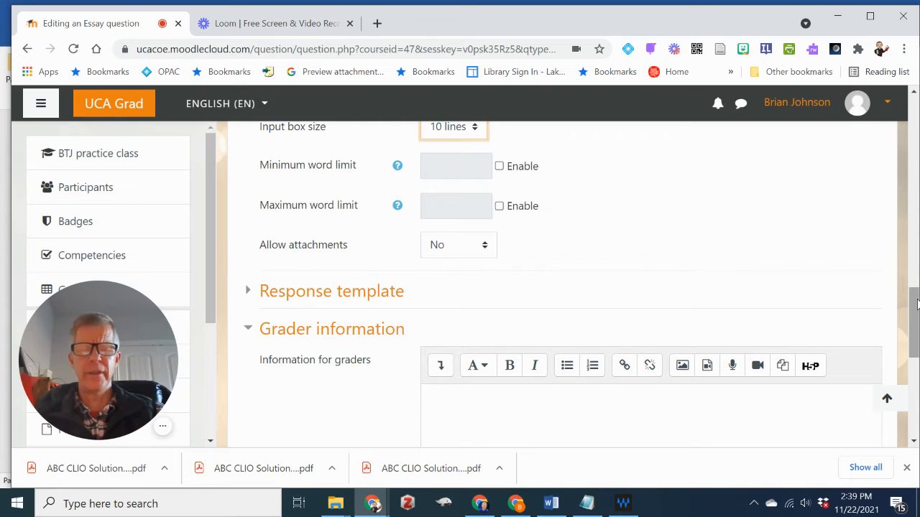
Save the essay question and return to the quiz's list of questions
{"action": "left_click_drag", "start_coordinate": [916, 304], "coordinate": [917, 357]}
{"action": "left_click", "coordinate": [509, 323]}
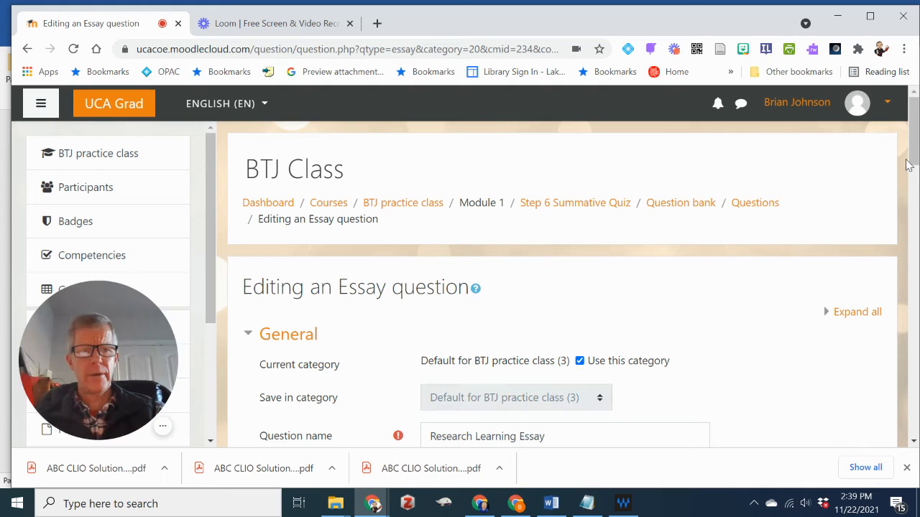
{"action": "left_click_drag", "start_coordinate": [914, 156], "coordinate": [915, 416]}
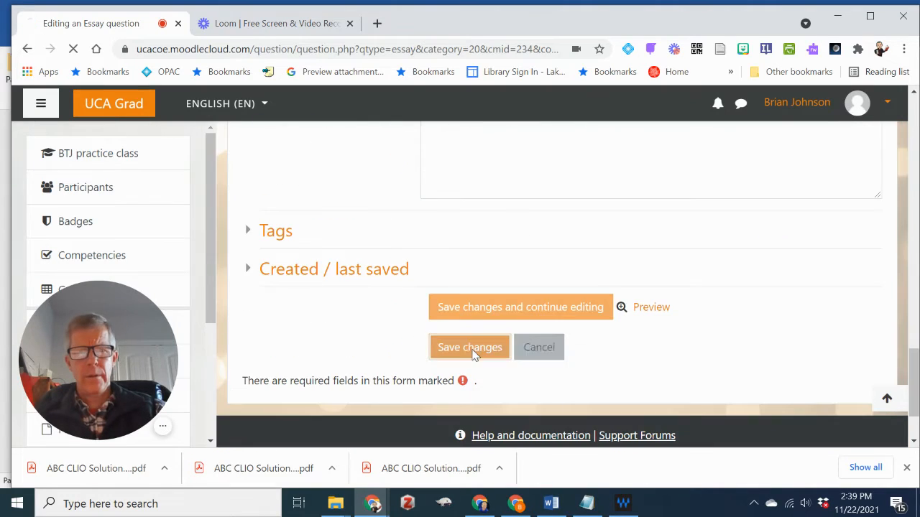
{"action": "left_click", "coordinate": [470, 348]}
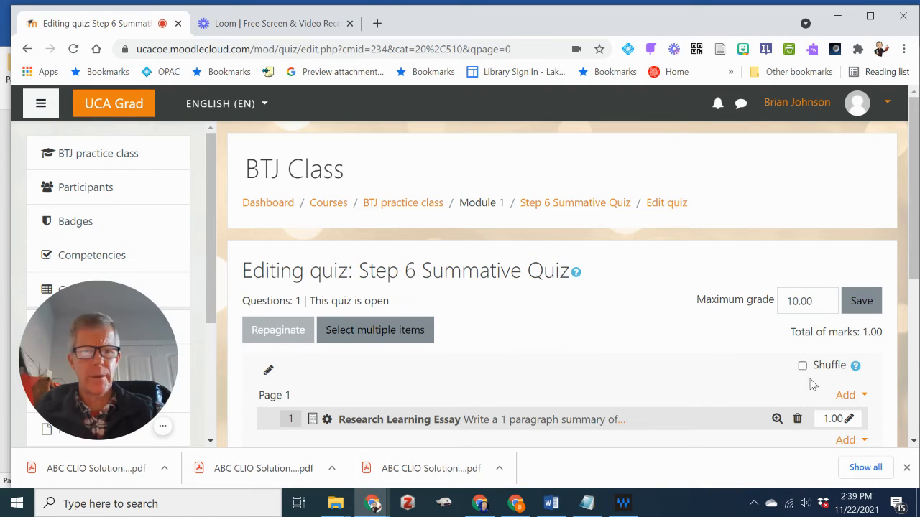
Add a new multiple choice question to page 1 of the quiz
{"action": "left_click", "coordinate": [850, 396]}
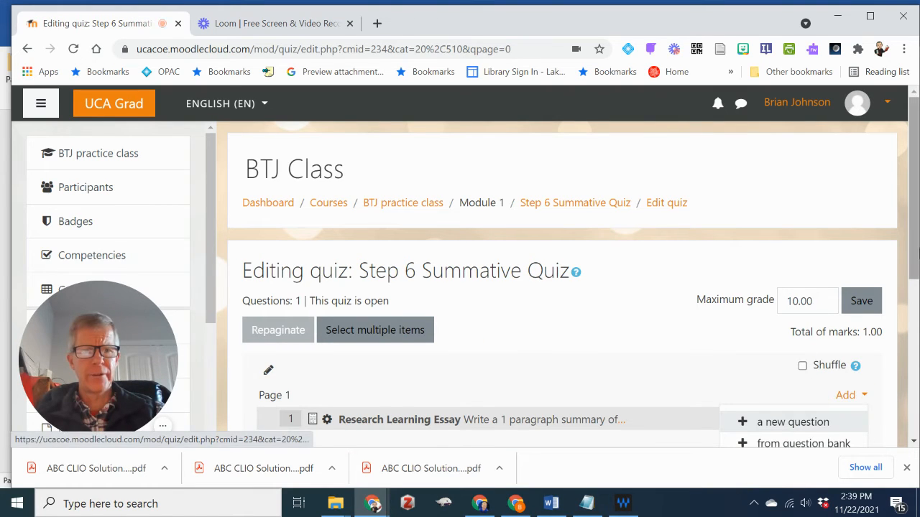
{"action": "left_click_drag", "start_coordinate": [914, 255], "coordinate": [914, 319]}
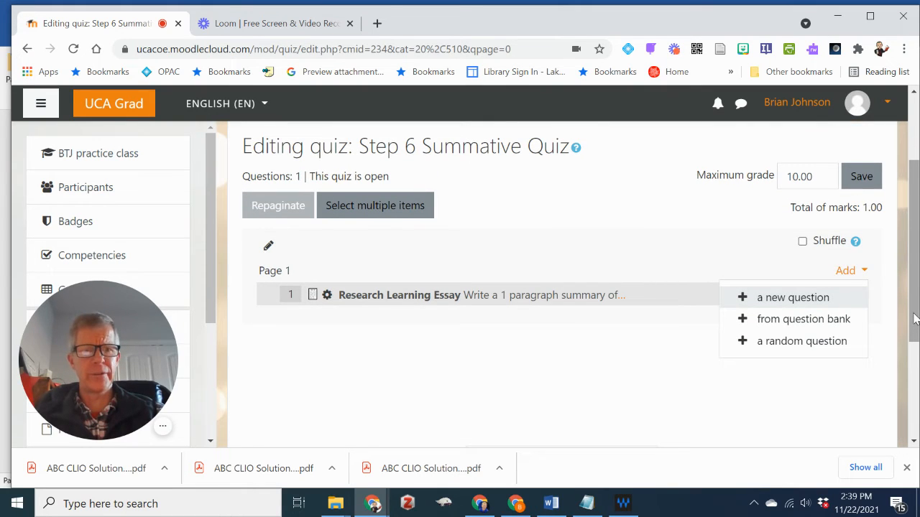
{"action": "left_click", "coordinate": [777, 298]}
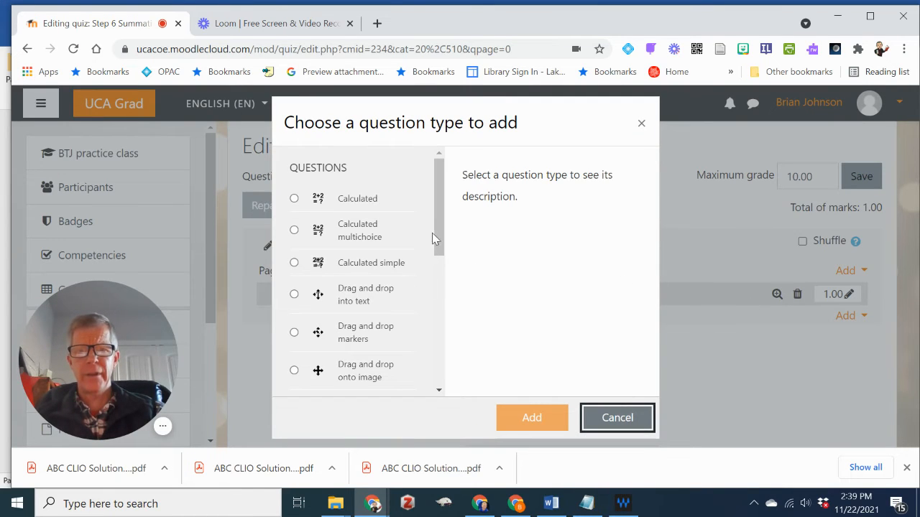
{"action": "left_click_drag", "start_coordinate": [437, 235], "coordinate": [433, 316]}
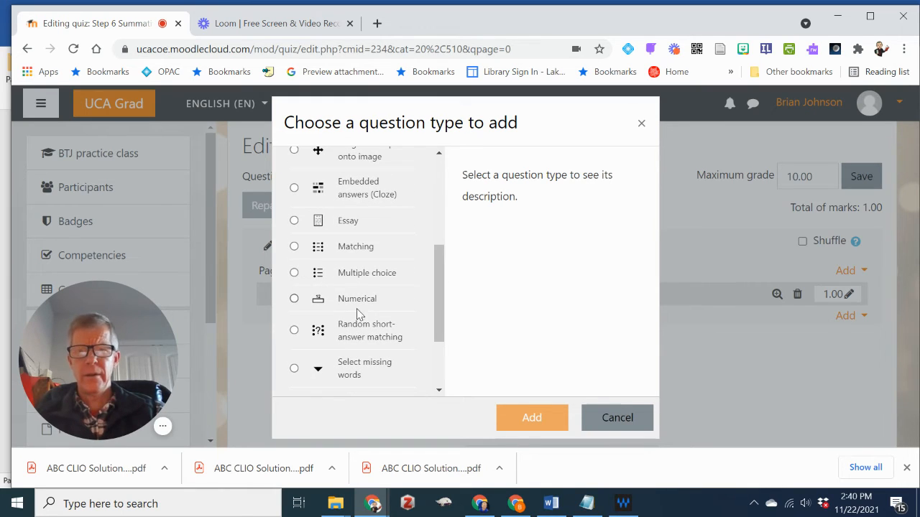
{"action": "left_click", "coordinate": [294, 273]}
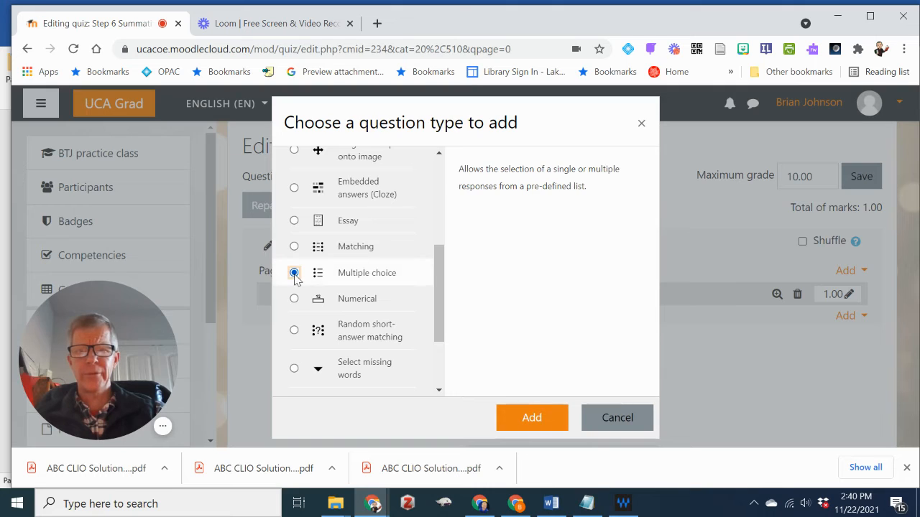
{"action": "left_click", "coordinate": [531, 417]}
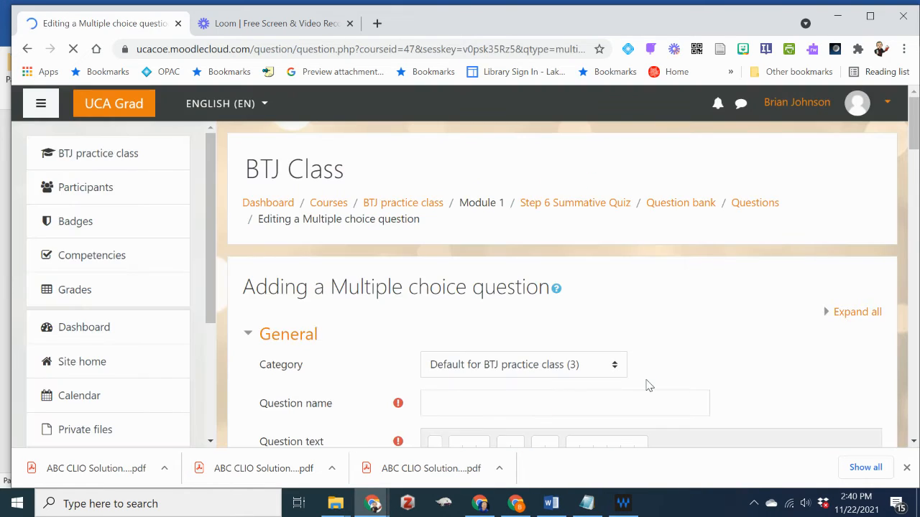
Name the question "Research Process" and enter the question text "What is the first step in the research process?"
{"action": "left_click", "coordinate": [544, 403]}
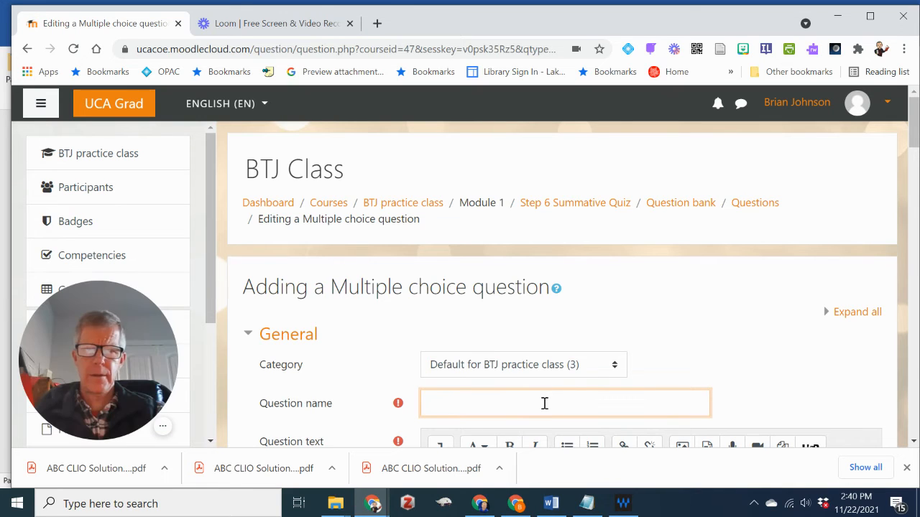
{"action": "type", "text": "Research Process"}
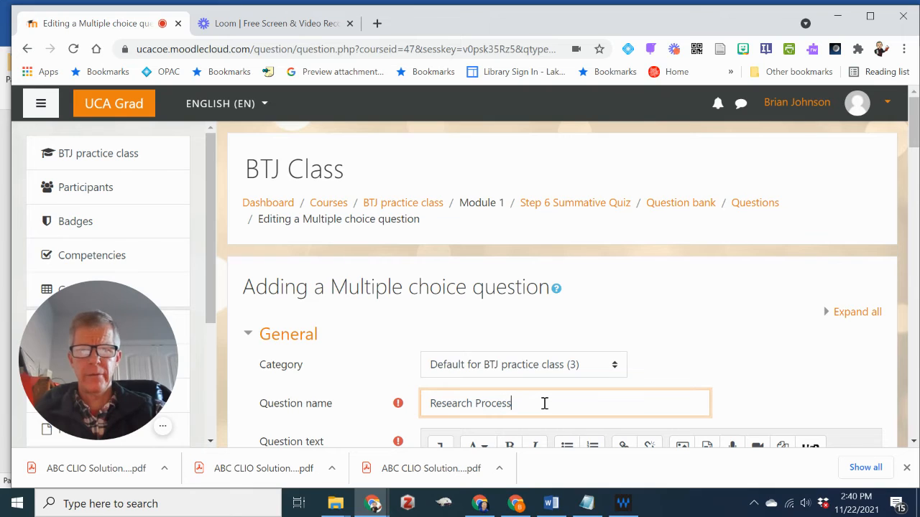
{"action": "scroll", "coordinate": [845, 172], "scroll_direction": "down", "scroll_amount": 3}
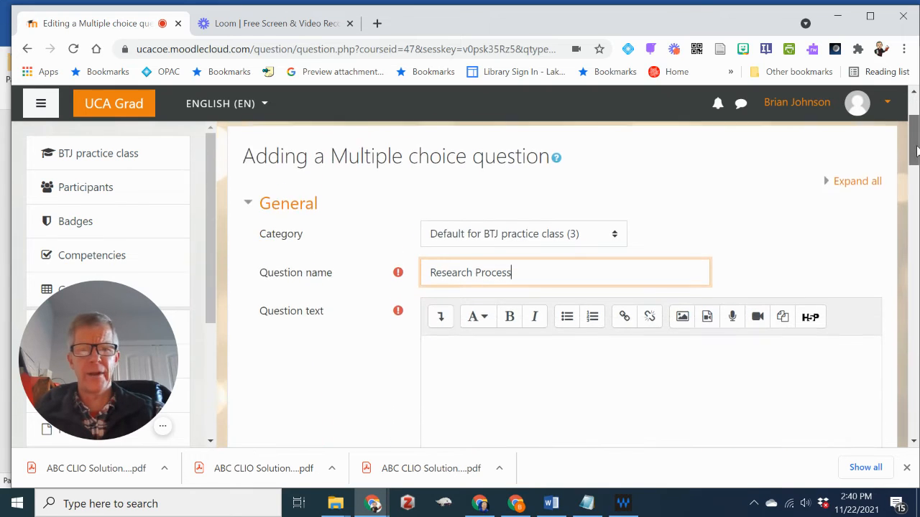
{"action": "left_click", "coordinate": [433, 286]}
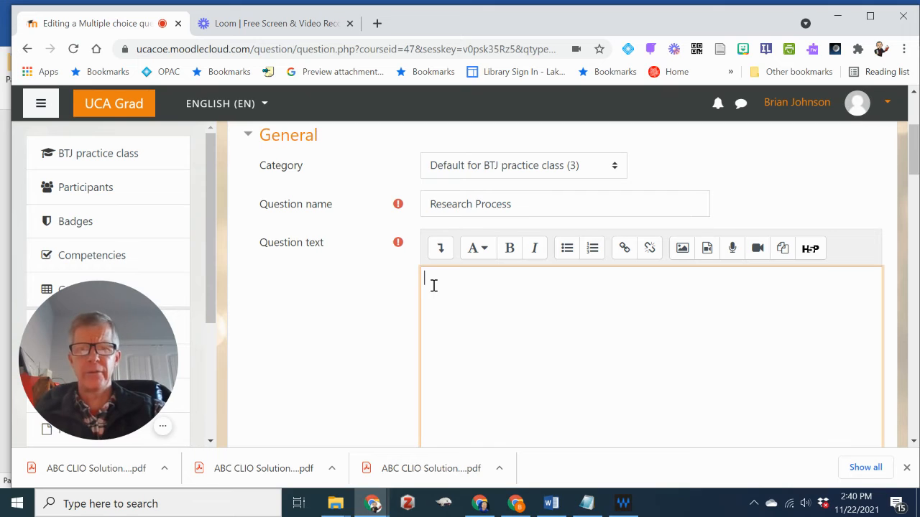
{"action": "type", "text": "What is th"}
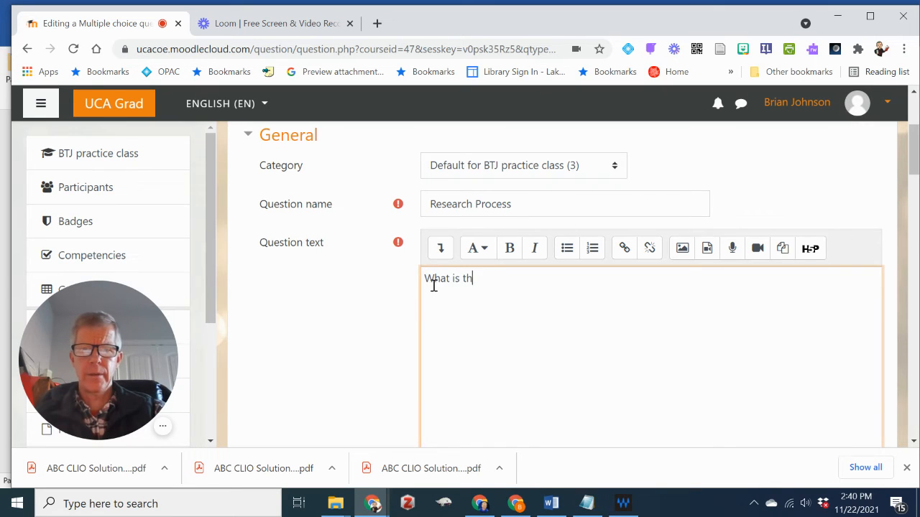
{"action": "type", "text": "e first step in the research process?"}
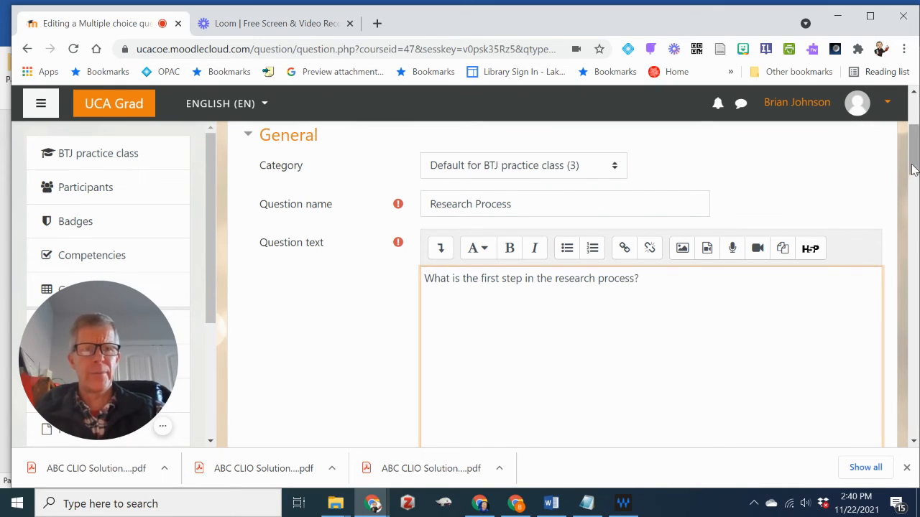
Enter "Select key words" as the answer for Choice 1, with the grade None
{"action": "left_click_drag", "start_coordinate": [913, 170], "coordinate": [913, 277]}
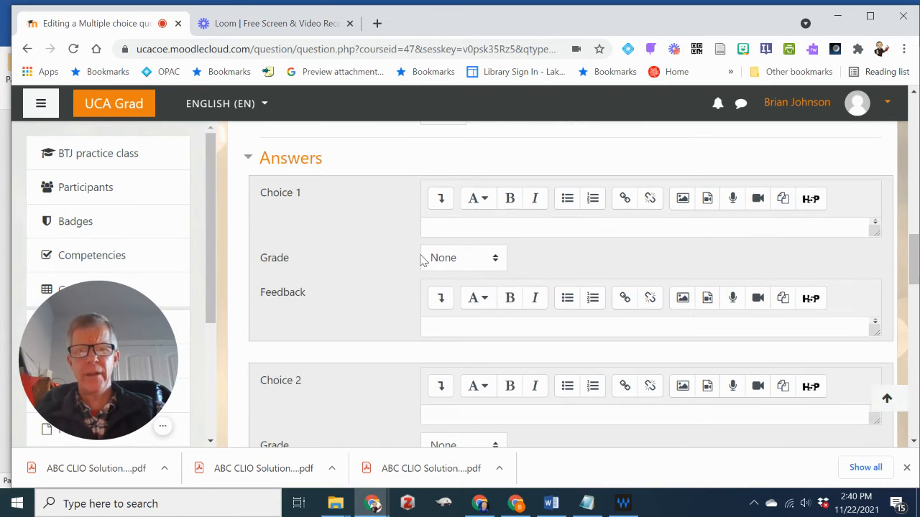
{"action": "left_click", "coordinate": [441, 228]}
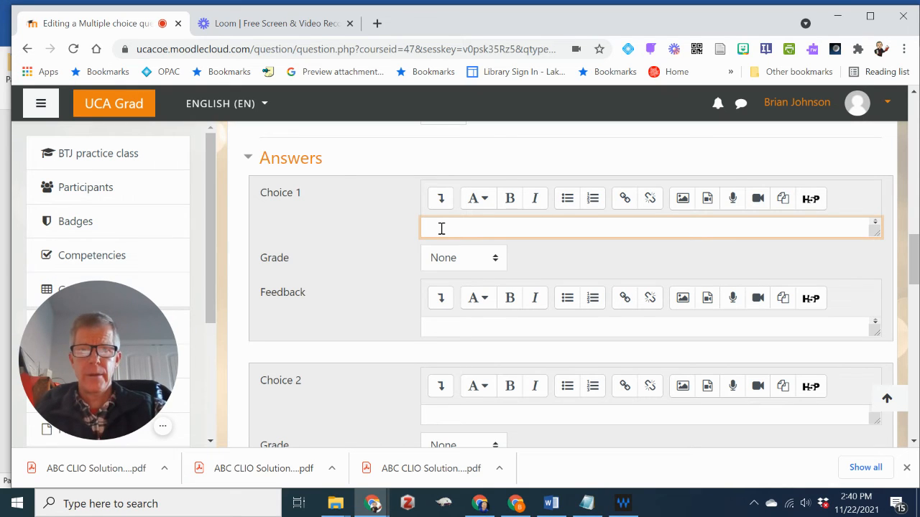
{"action": "type", "text": "Select key words"}
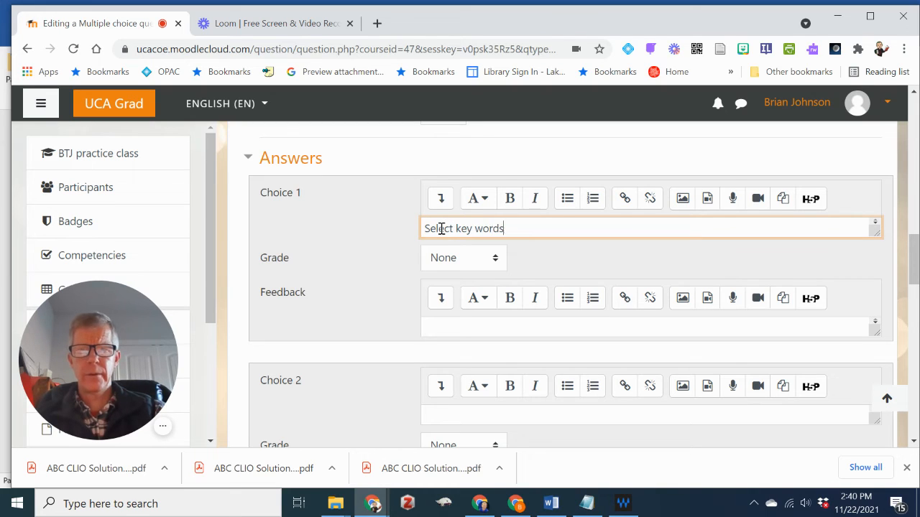
{"action": "left_click", "coordinate": [497, 260]}
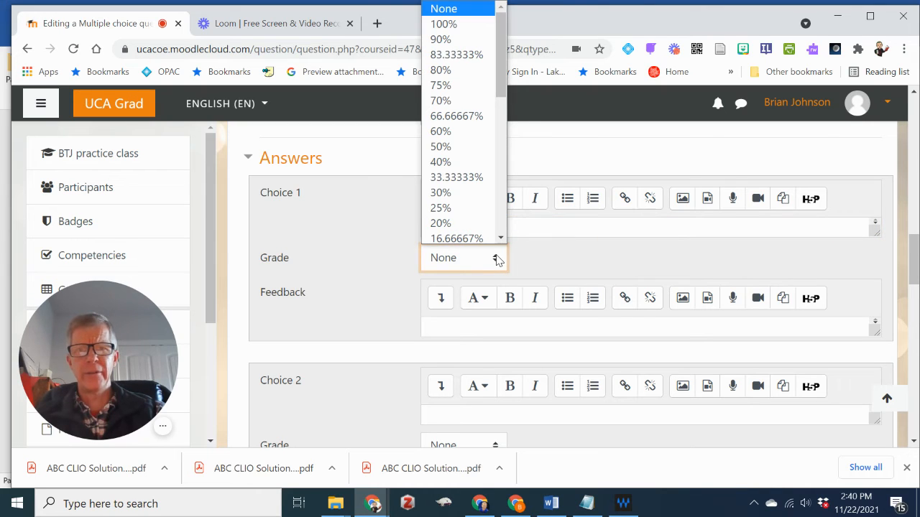
{"action": "scroll", "coordinate": [497, 260], "scroll_direction": "down", "scroll_amount": 3}
{"action": "left_click", "coordinate": [566, 256]}
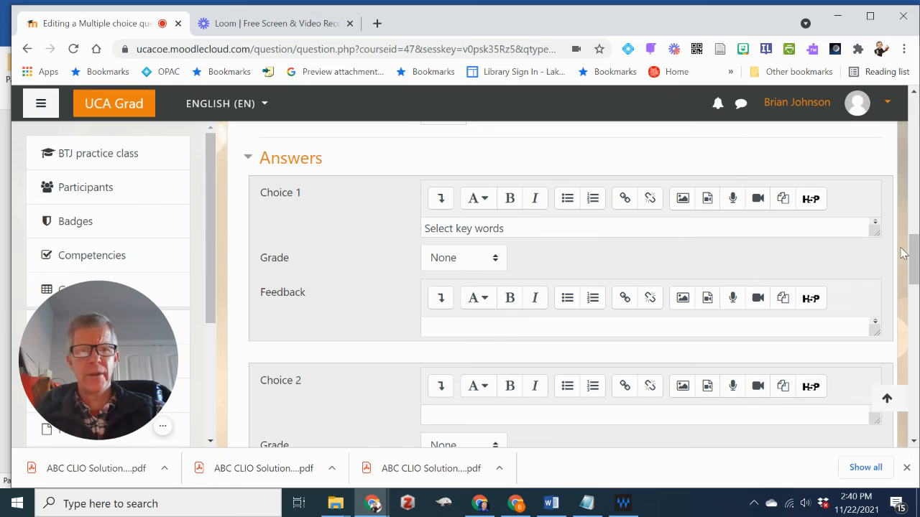
Enter "Pick a topic" as the answer for Choice 2 and set its grade to 100%
{"action": "left_click_drag", "start_coordinate": [913, 248], "coordinate": [913, 268]}
{"action": "left_click", "coordinate": [469, 257]}
{"action": "type", "text": "P"}
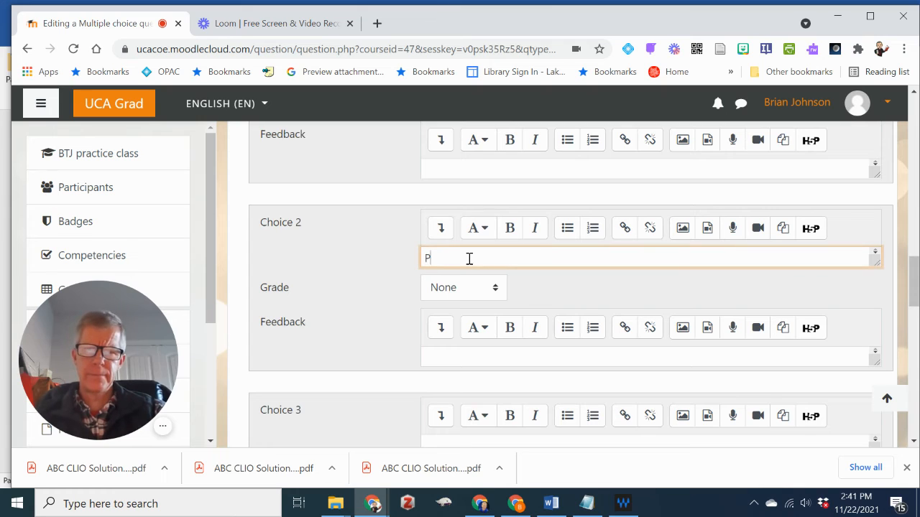
{"action": "type", "text": "icke"}
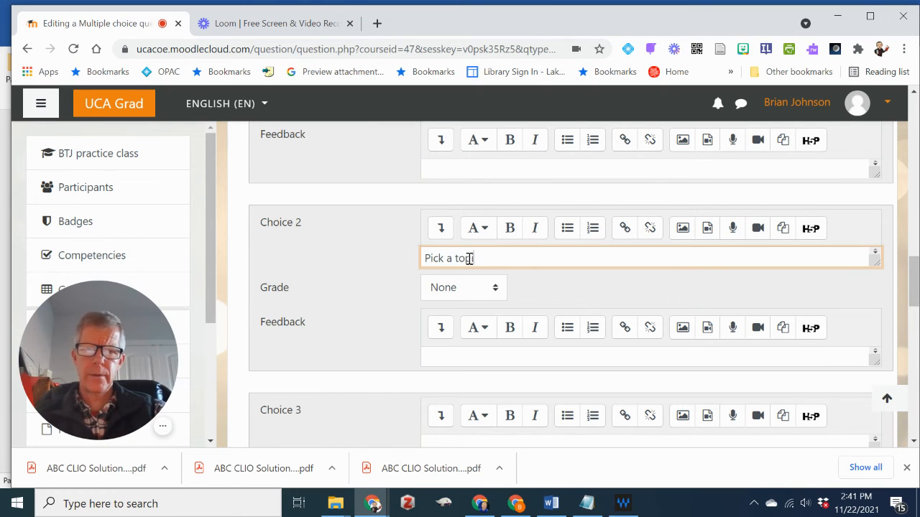
{"action": "type", "text": " topic"}
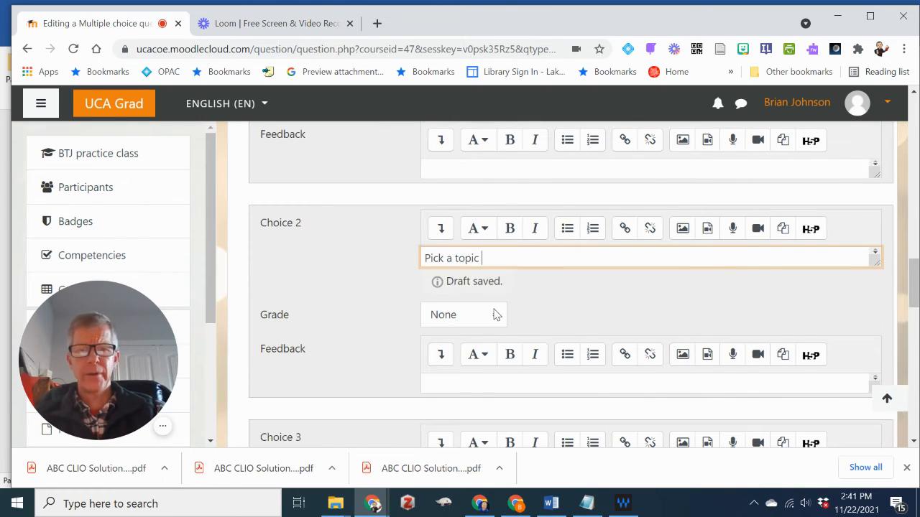
{"action": "left_click", "coordinate": [495, 314]}
{"action": "left_click", "coordinate": [463, 27]}
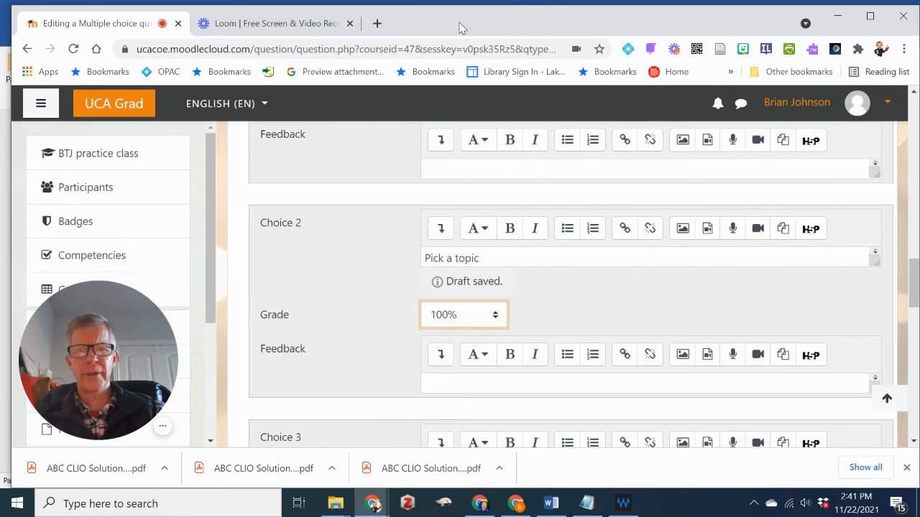
Enter "Listen to Music" as the answer for Choice 3 and "Watch videos on Youtube" for Choice 4
{"action": "left_click_drag", "start_coordinate": [913, 276], "coordinate": [911, 305]}
{"action": "left_click", "coordinate": [442, 238]}
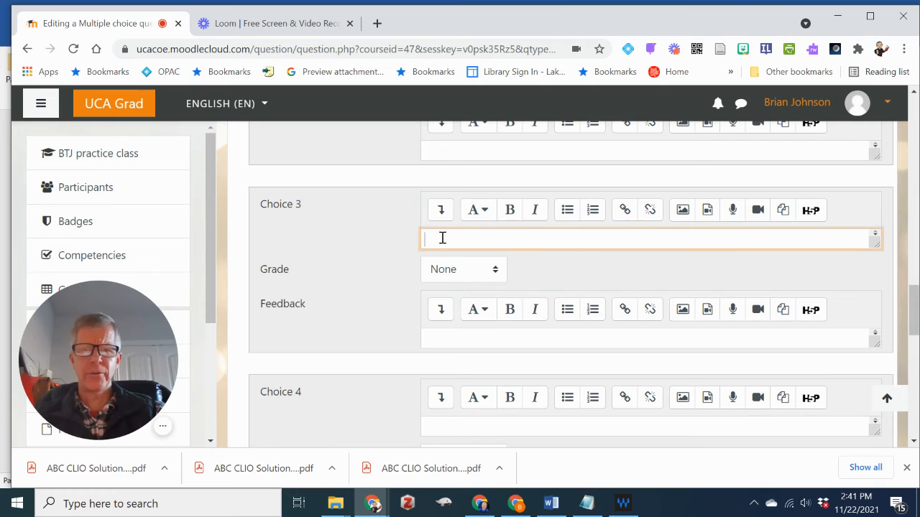
{"action": "type", "text": "Listen to "}
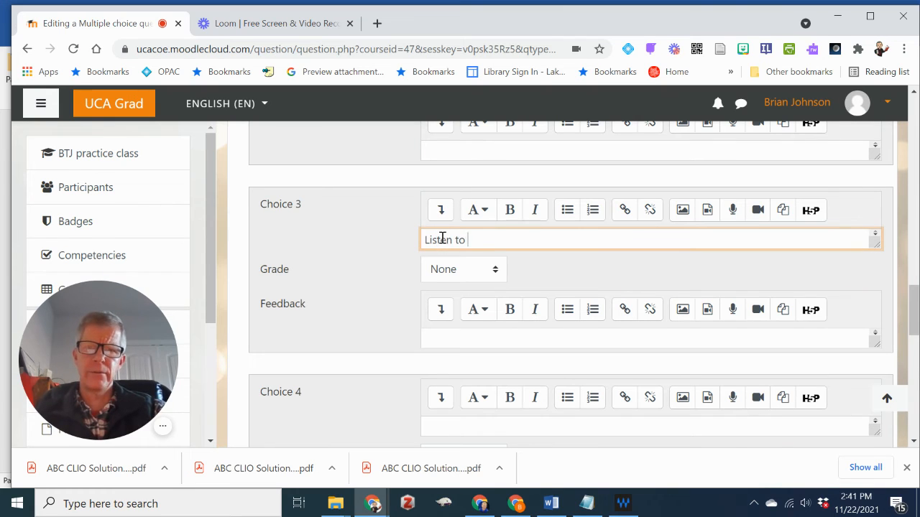
{"action": "type", "text": "Music"}
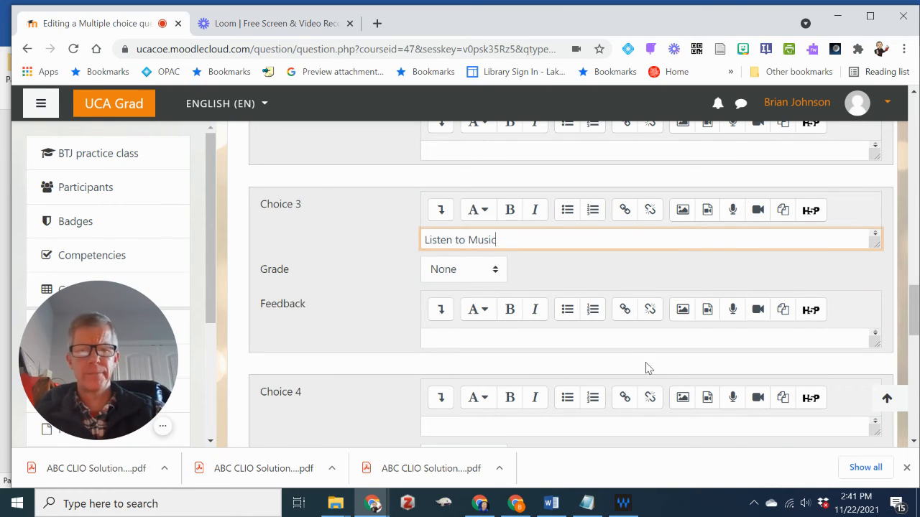
{"action": "scroll", "coordinate": [916, 300], "scroll_direction": "down", "scroll_amount": 2}
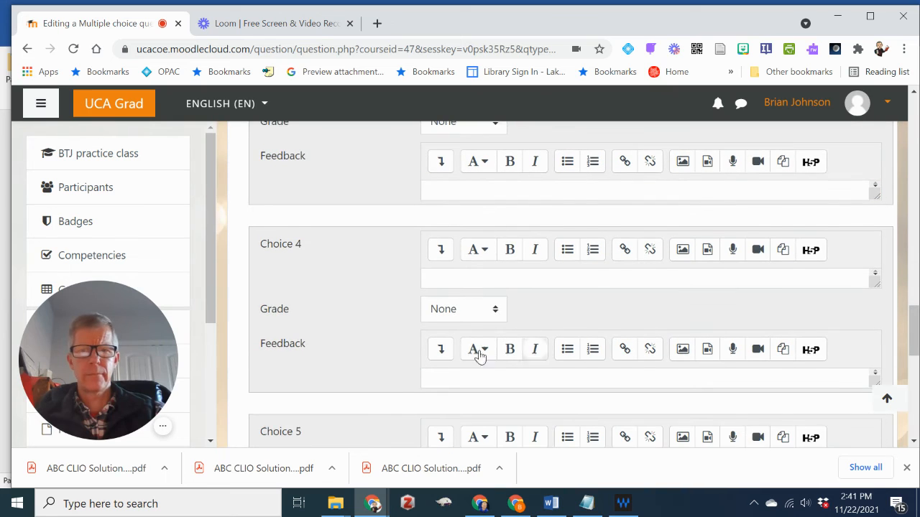
{"action": "left_click", "coordinate": [446, 283]}
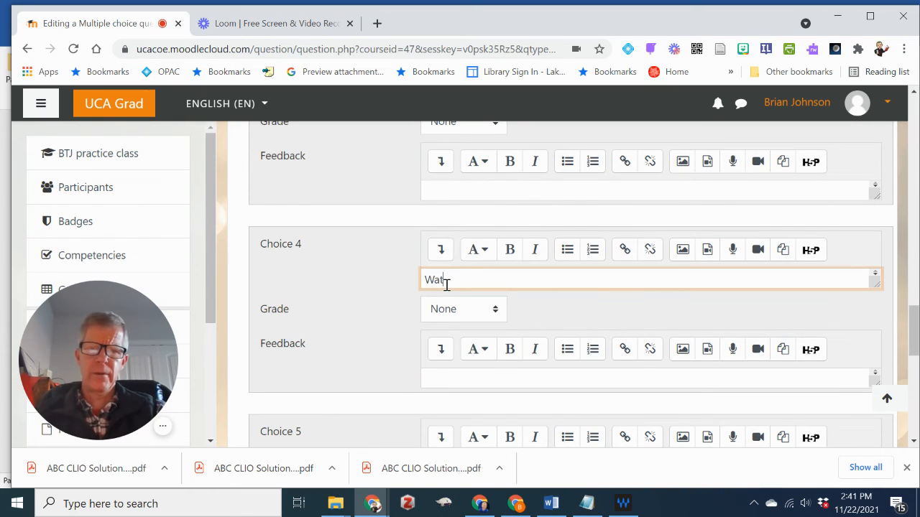
{"action": "type", "text": "Watch videos on Youtube"}
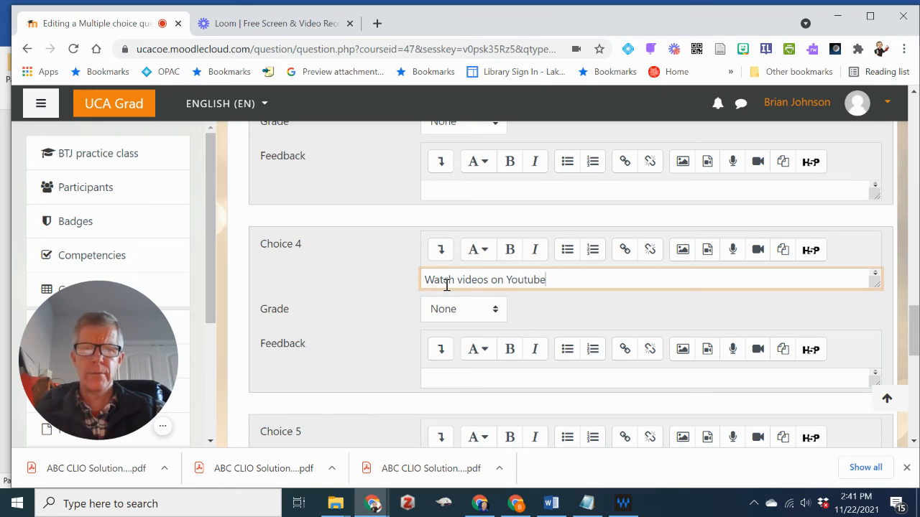
Review the answer choices and save the multiple choice question to the quiz
{"action": "left_click_drag", "start_coordinate": [911, 336], "coordinate": [911, 272]}
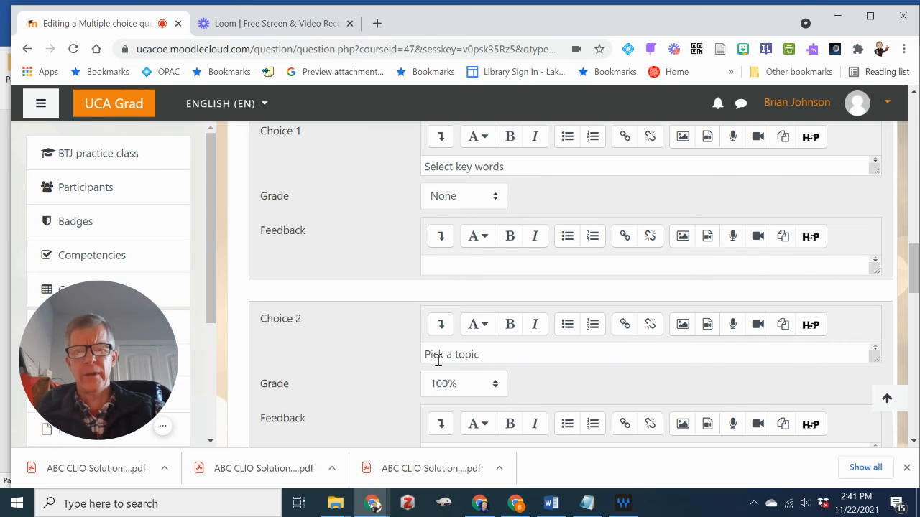
{"action": "left_click_drag", "start_coordinate": [913, 263], "coordinate": [916, 399]}
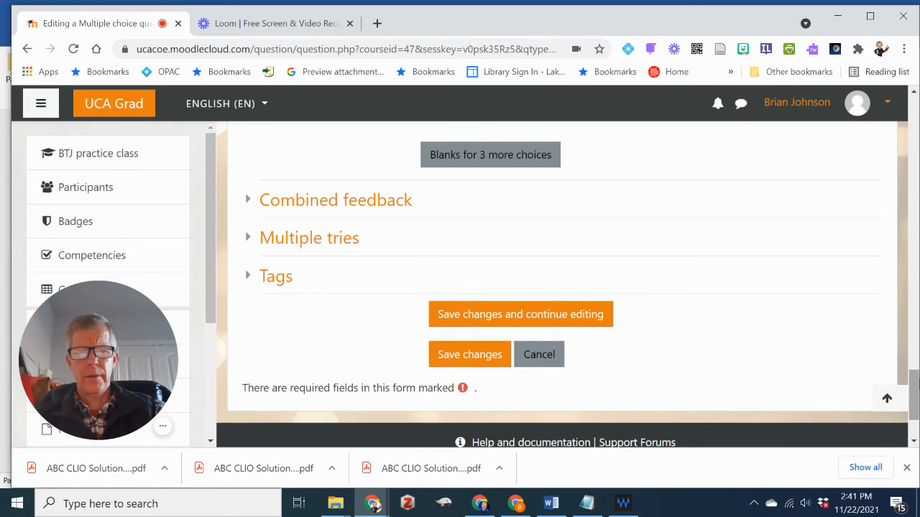
{"action": "left_click", "coordinate": [464, 357]}
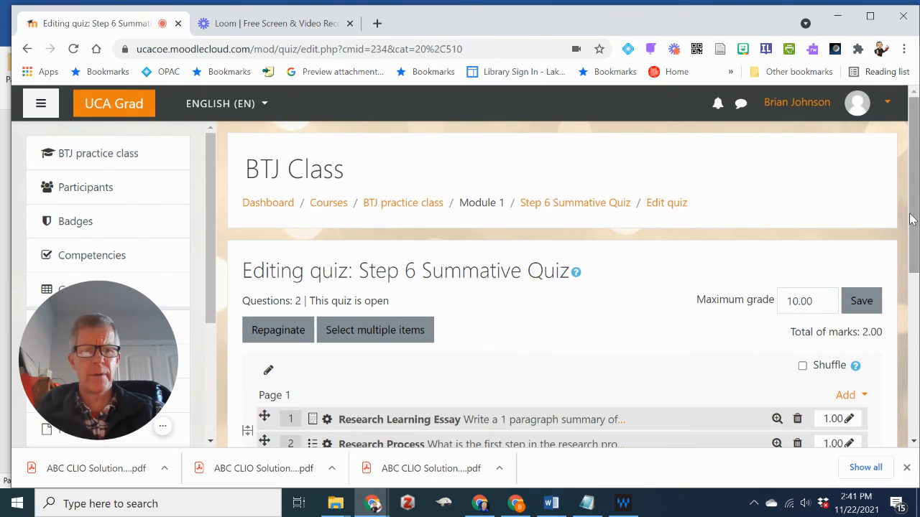
Move the Research Process question above the Research Learning Essay question on page 1
{"action": "left_click_drag", "start_coordinate": [911, 219], "coordinate": [916, 248]}
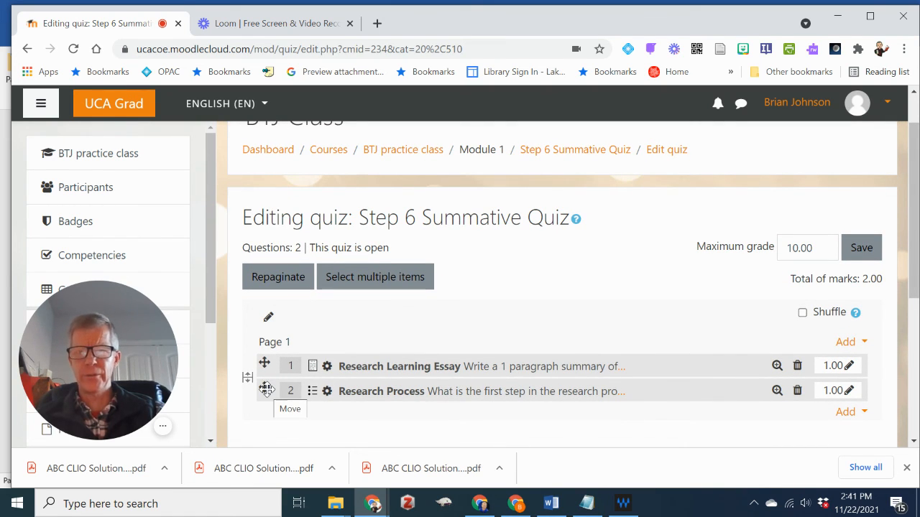
{"action": "left_click_drag", "start_coordinate": [266, 388], "coordinate": [266, 364]}
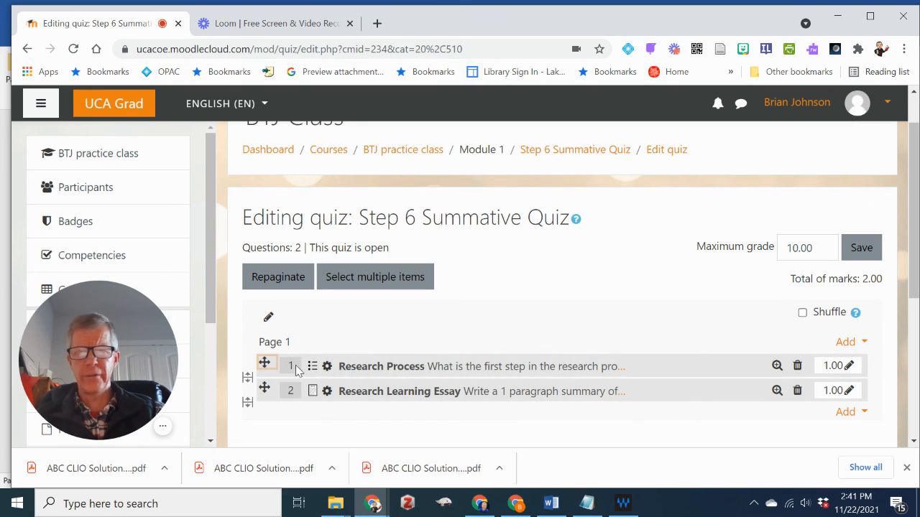